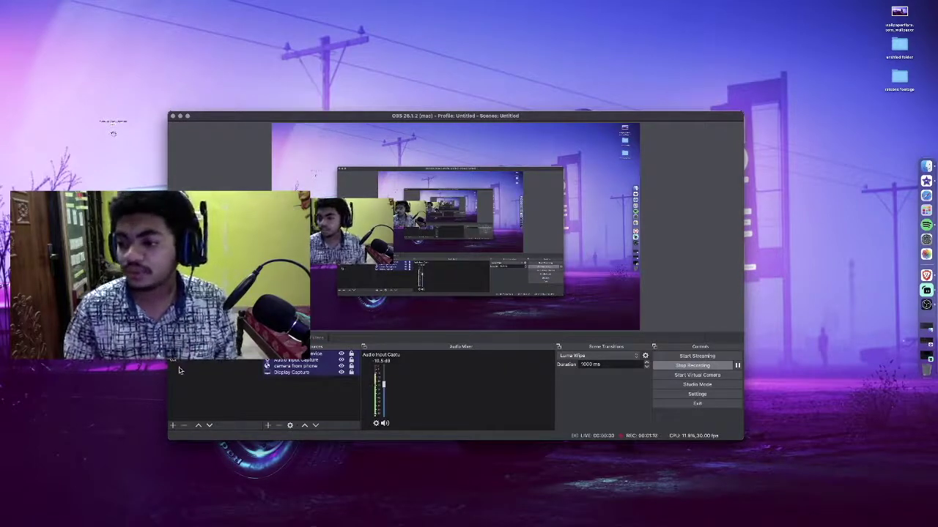
Minimise the OBS window and switch to Streamlabs OBS
{"action": "left_click", "coordinate": [926, 213]}
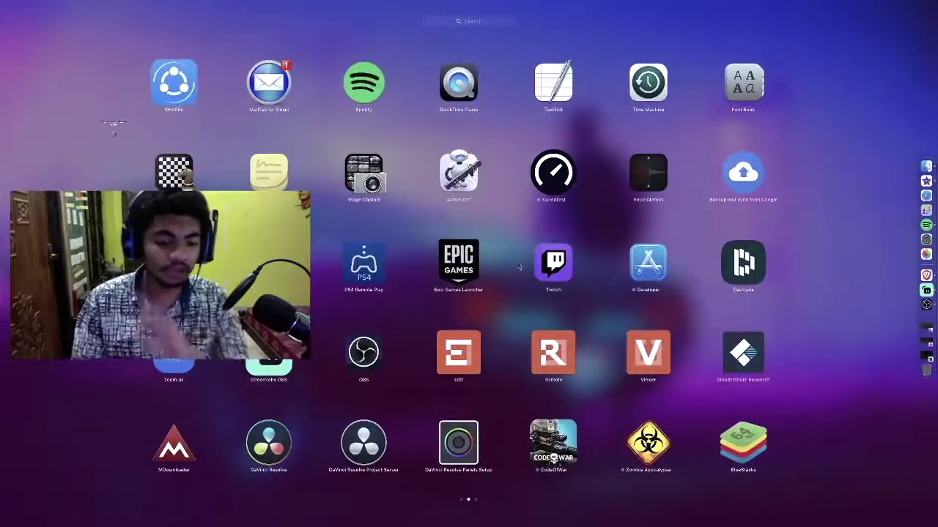
{"action": "left_click", "coordinate": [334, 361]}
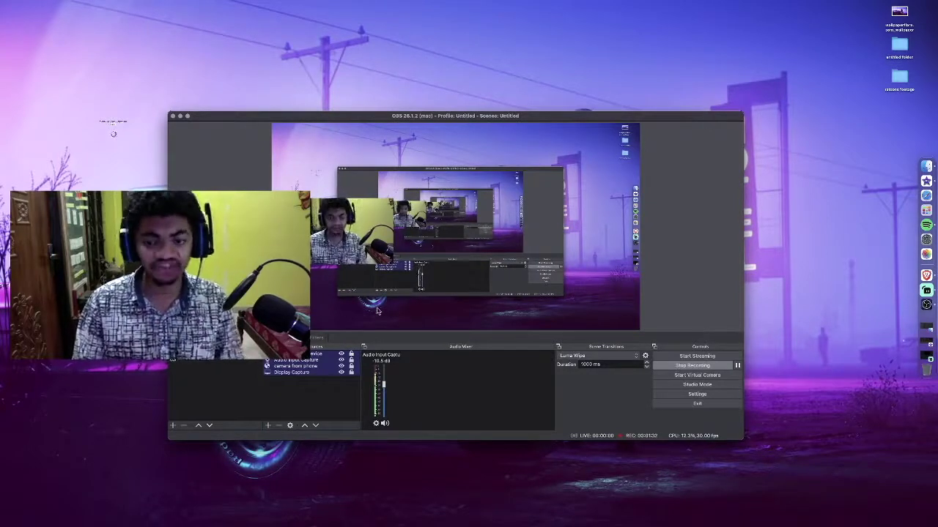
{"action": "left_click", "coordinate": [181, 117]}
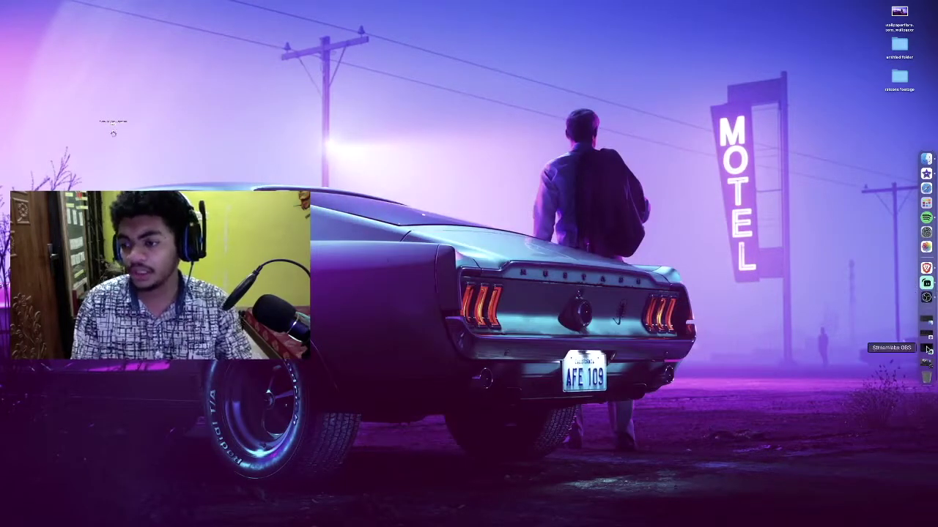
{"action": "left_click", "coordinate": [926, 285]}
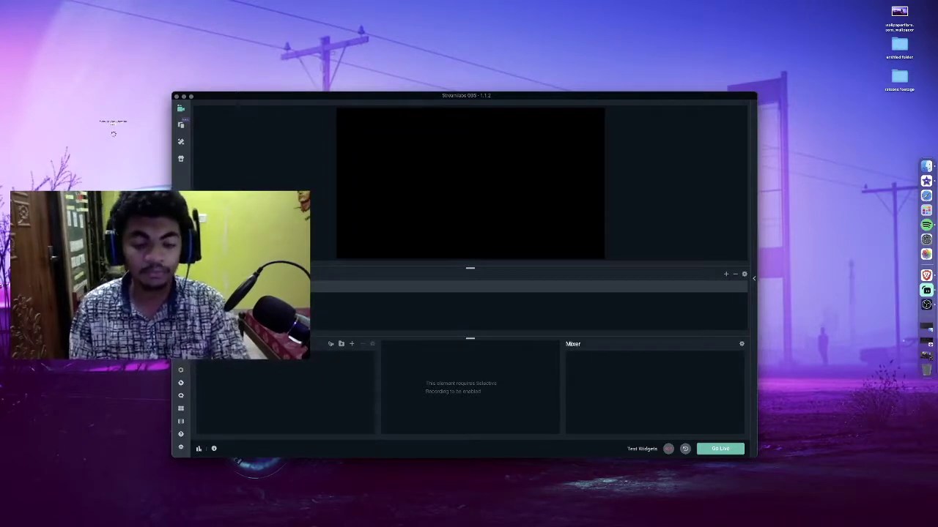
{"action": "left_click", "coordinate": [726, 276]}
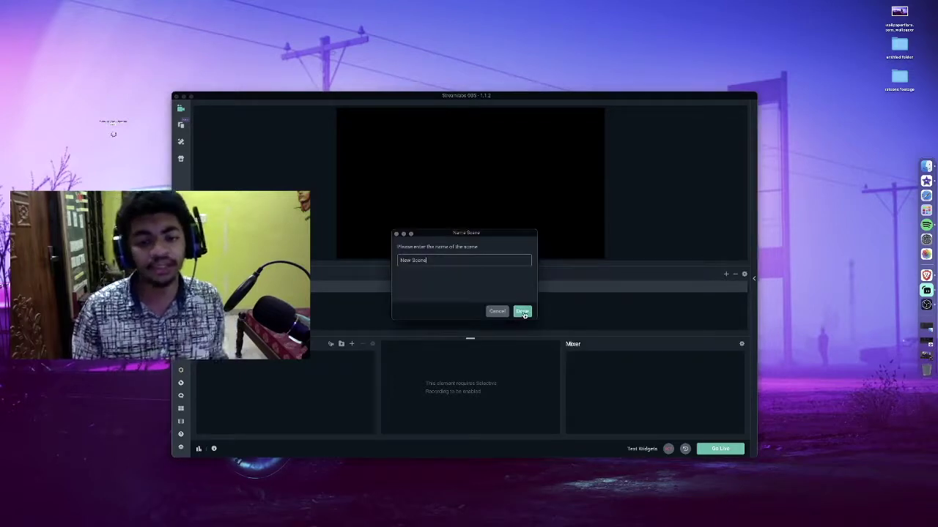
{"action": "left_click", "coordinate": [498, 314]}
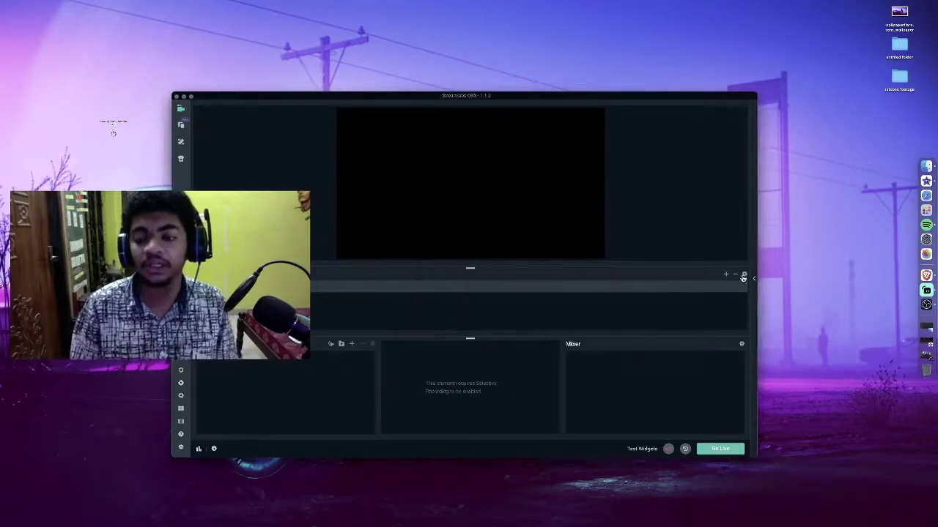
{"action": "left_click", "coordinate": [927, 304]}
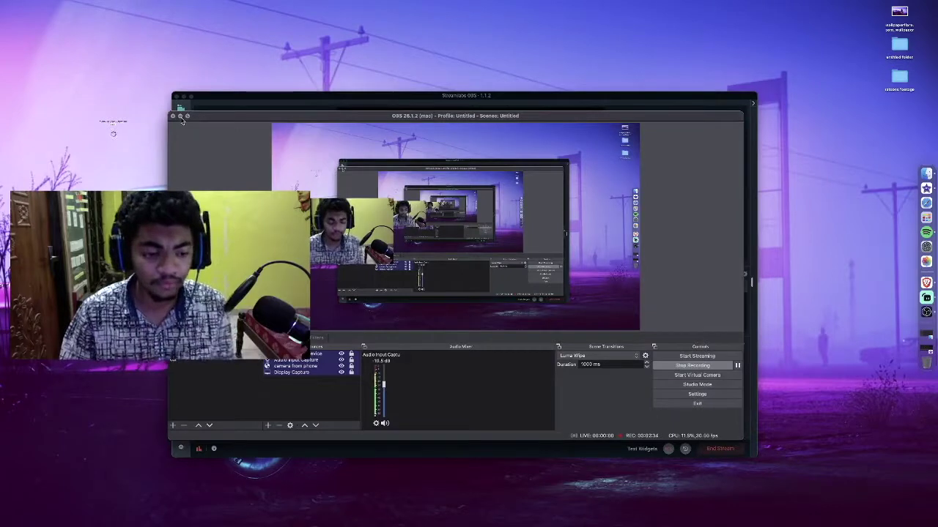
{"action": "left_click", "coordinate": [180, 117]}
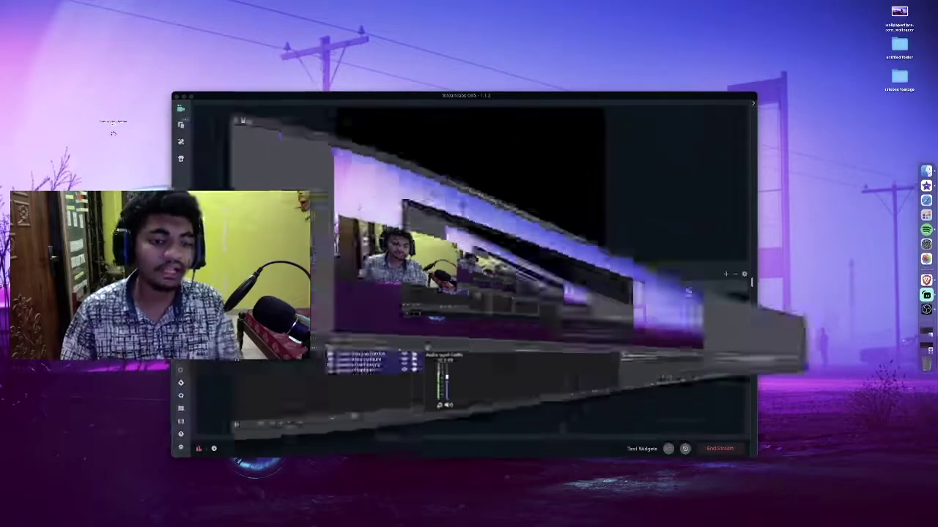
Add a scene named New Scene and remove it again
{"action": "left_click", "coordinate": [725, 275]}
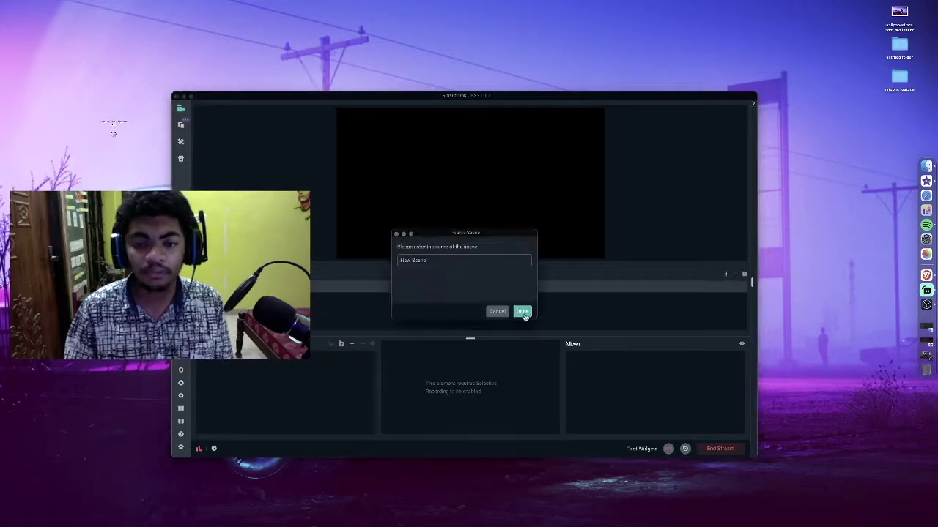
{"action": "left_click", "coordinate": [522, 313]}
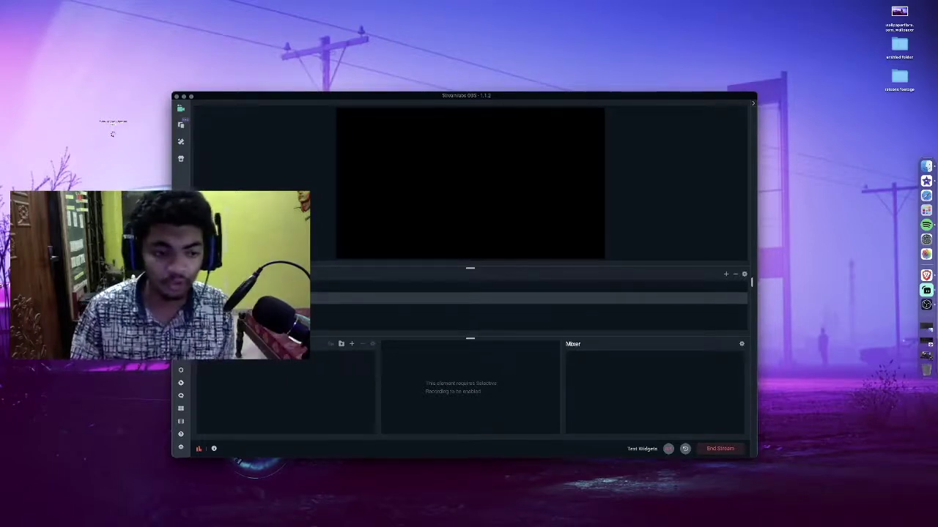
{"action": "left_click", "coordinate": [735, 276]}
{"action": "left_click", "coordinate": [443, 301]}
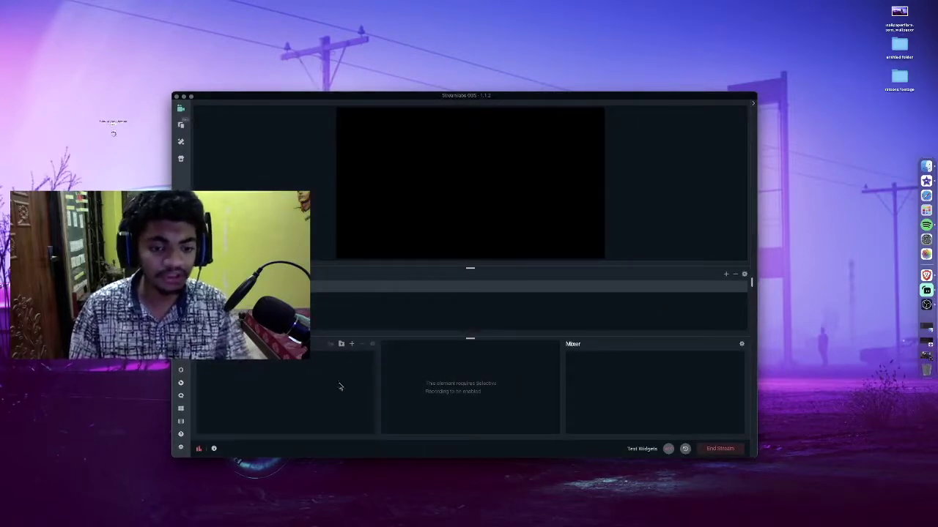
Add a Display Capture source named Display Capture to the current scene
{"action": "left_click", "coordinate": [351, 343]}
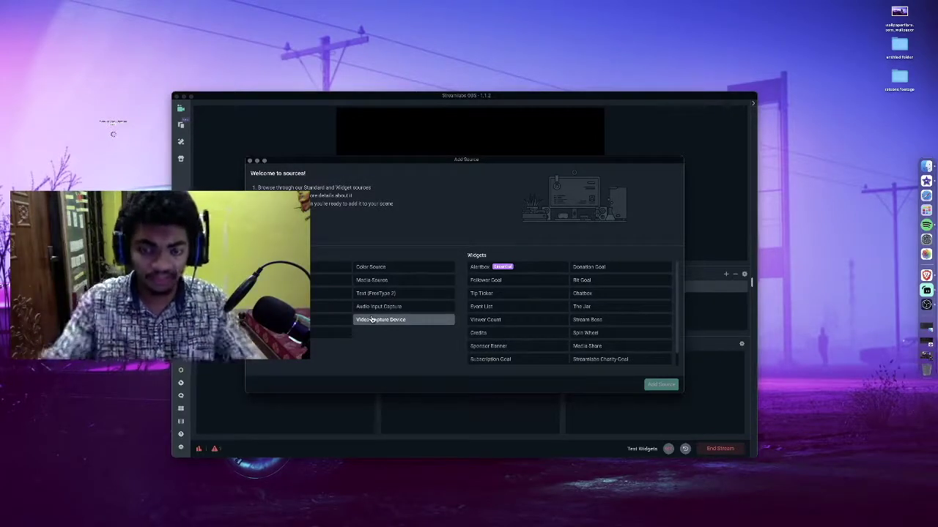
{"action": "left_click", "coordinate": [311, 307]}
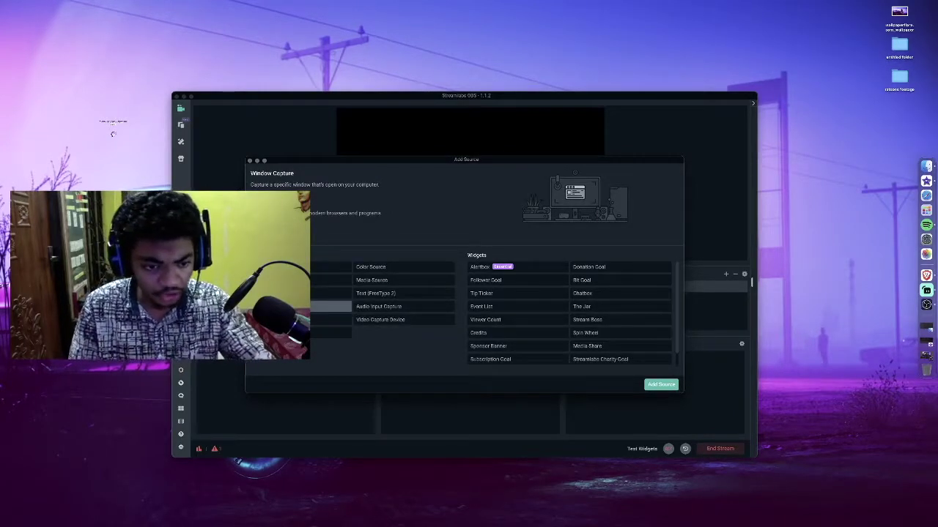
{"action": "left_click", "coordinate": [310, 332]}
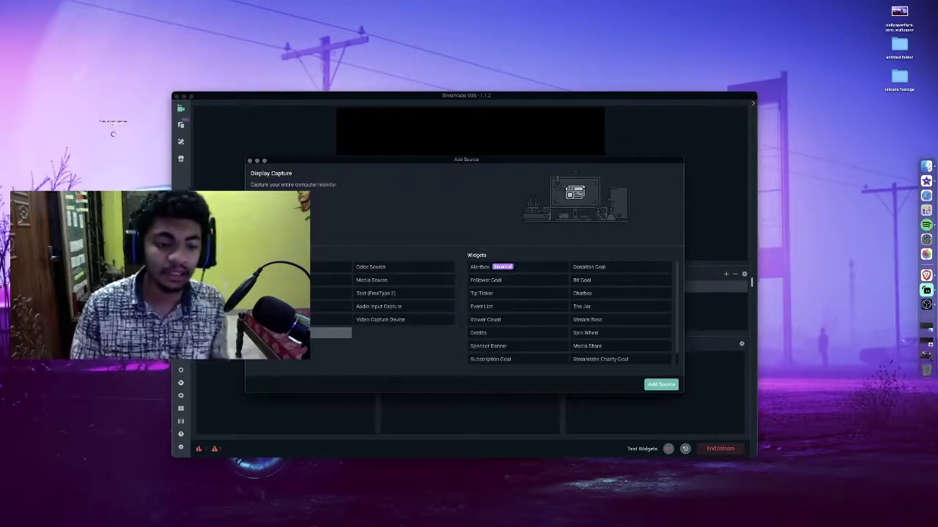
{"action": "left_click", "coordinate": [315, 306]}
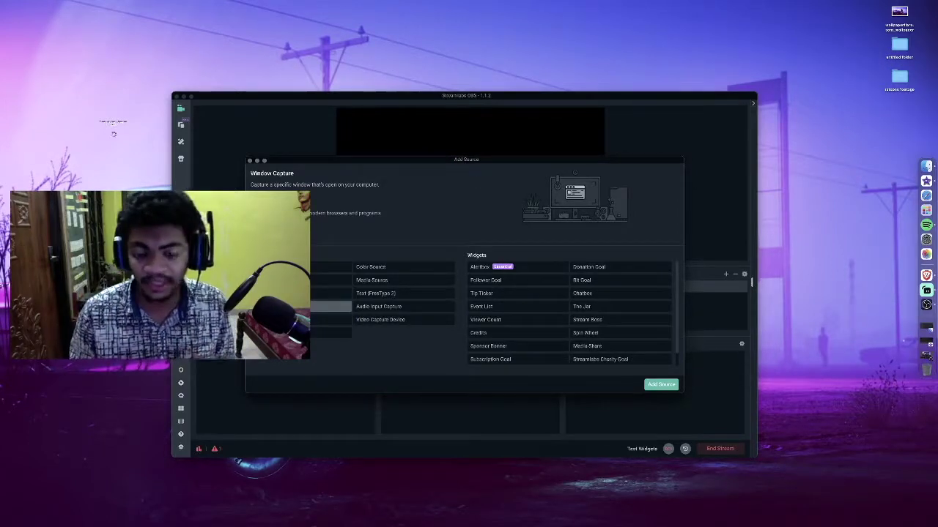
{"action": "left_click", "coordinate": [330, 333]}
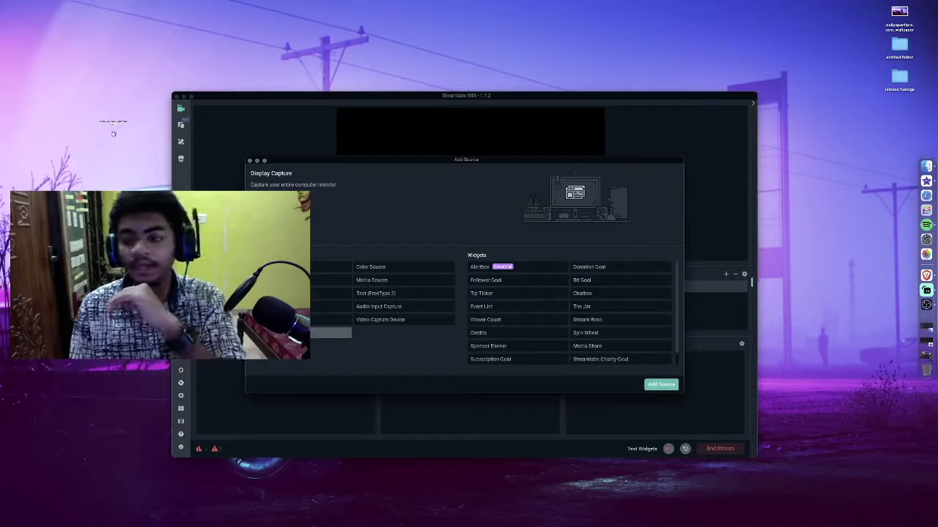
{"action": "left_click", "coordinate": [322, 307]}
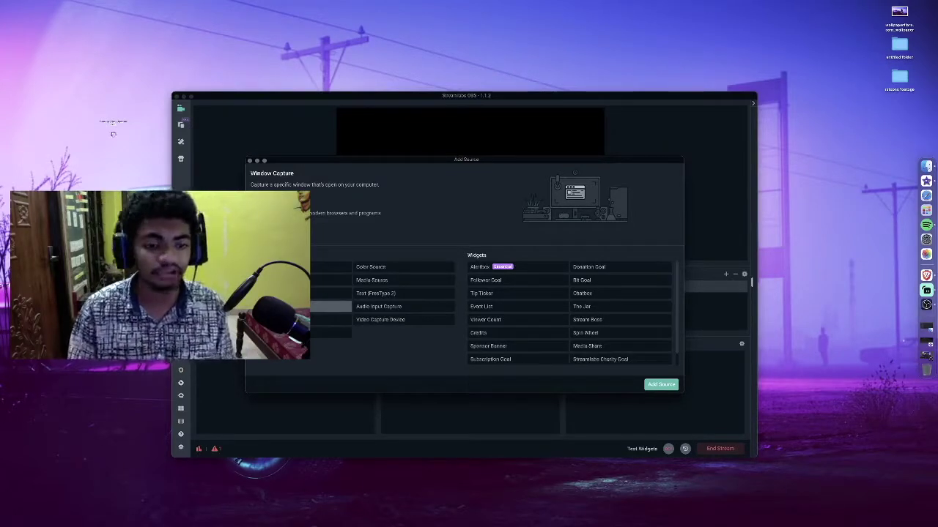
{"action": "left_click", "coordinate": [286, 332]}
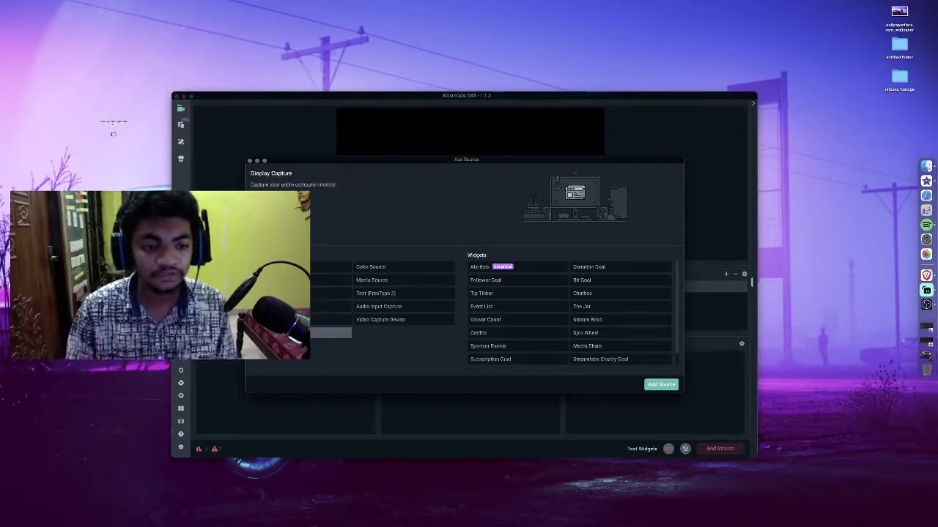
{"action": "left_click", "coordinate": [661, 384]}
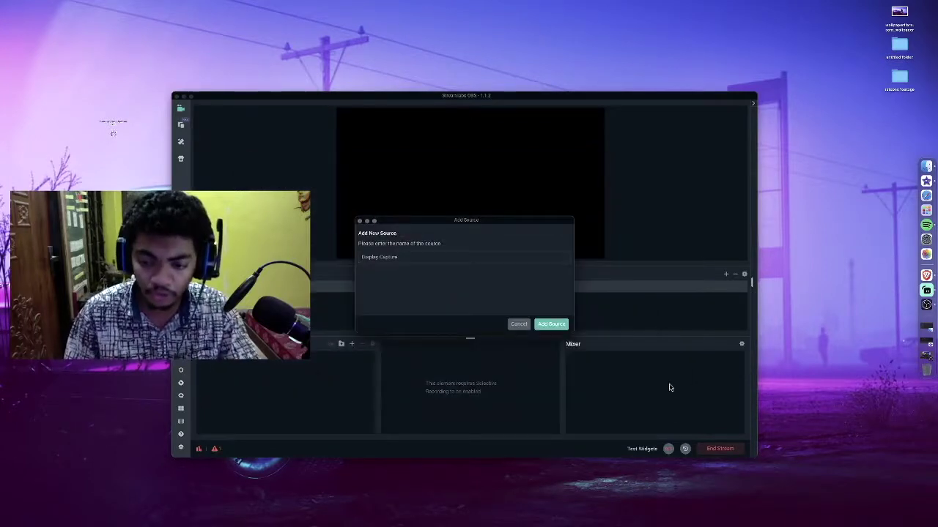
{"action": "left_click", "coordinate": [559, 326]}
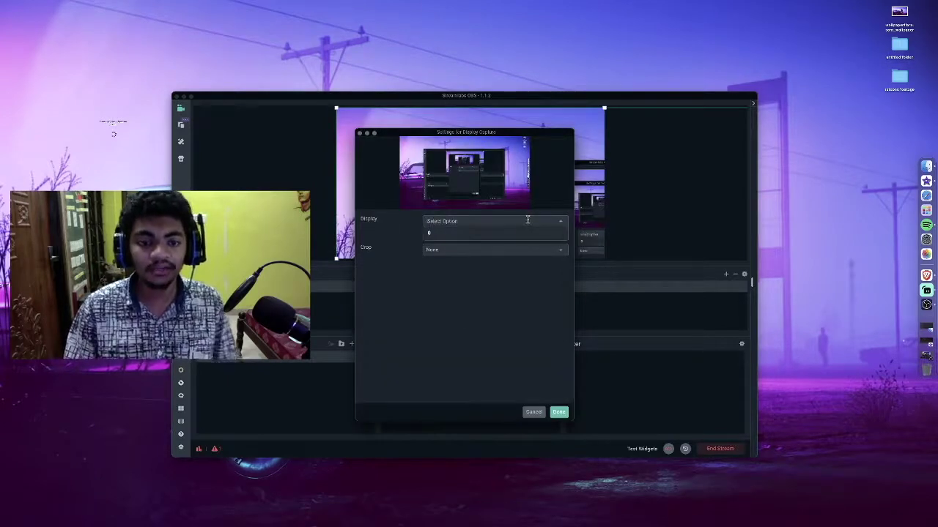
Choose display 0 for the Display Capture source, look through the crop options, and accept the source settings
{"action": "left_click", "coordinate": [514, 234]}
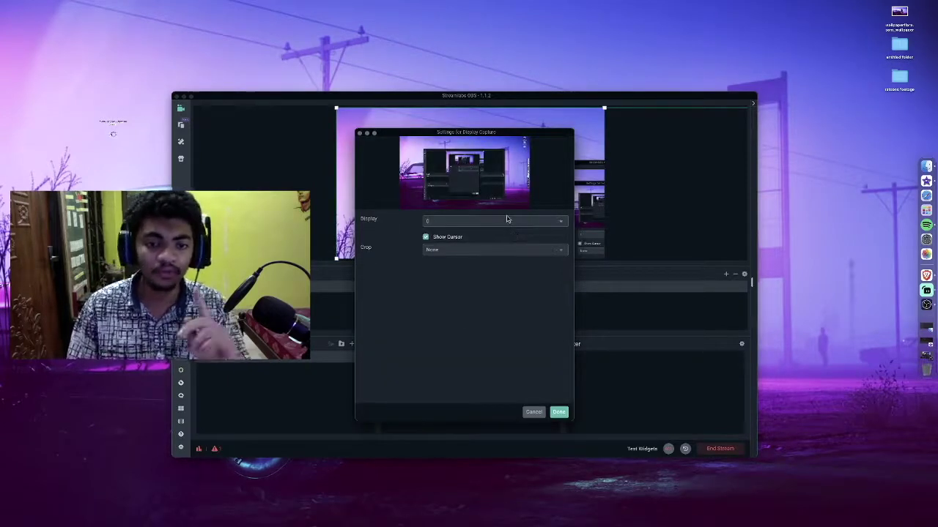
{"action": "left_click", "coordinate": [506, 220]}
{"action": "left_click", "coordinate": [488, 237]}
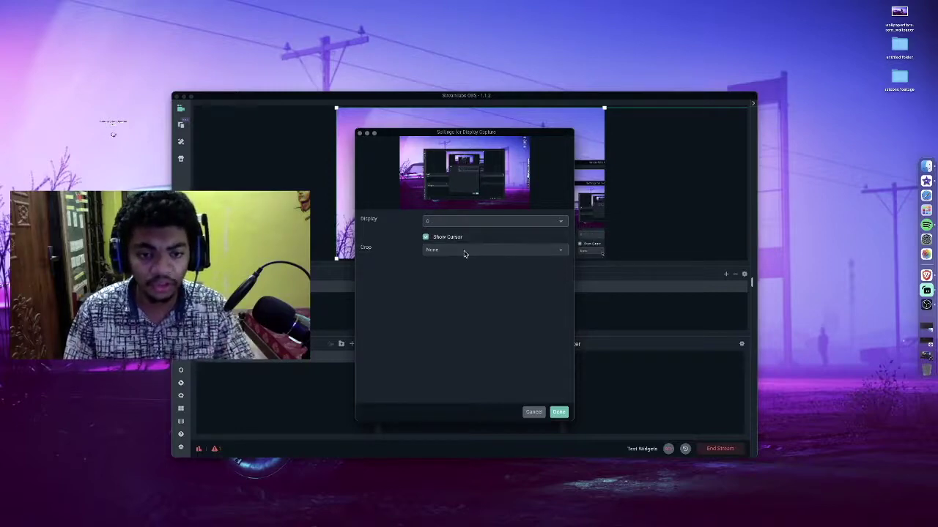
{"action": "left_click", "coordinate": [464, 251]}
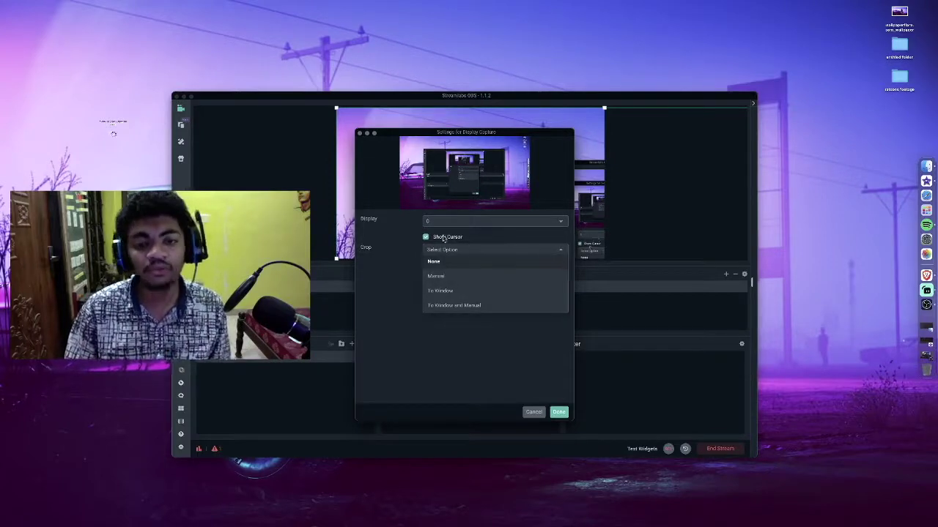
{"action": "left_click", "coordinate": [461, 222]}
{"action": "left_click", "coordinate": [466, 299]}
{"action": "left_click", "coordinate": [559, 412]}
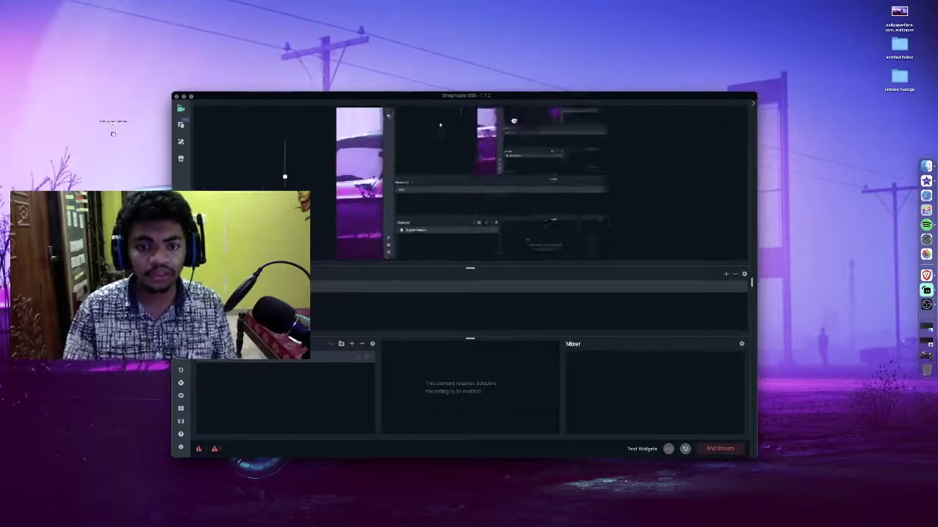
Move and scale the Display Capture source in the preview until it fills the canvas
{"action": "left_click_drag", "start_coordinate": [518, 170], "coordinate": [447, 226]}
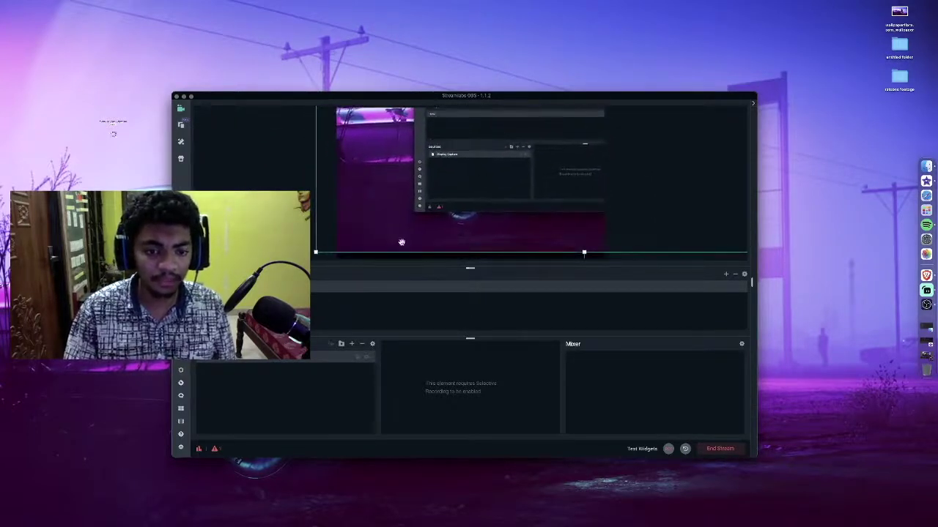
{"action": "left_click_drag", "start_coordinate": [316, 253], "coordinate": [557, 135]}
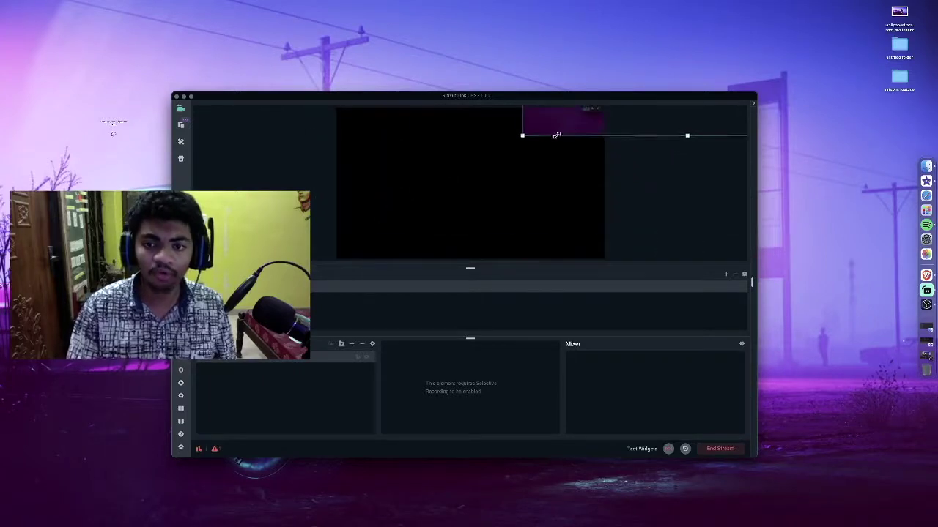
{"action": "left_click_drag", "start_coordinate": [586, 123], "coordinate": [553, 194]}
{"action": "left_click_drag", "start_coordinate": [453, 151], "coordinate": [504, 214]}
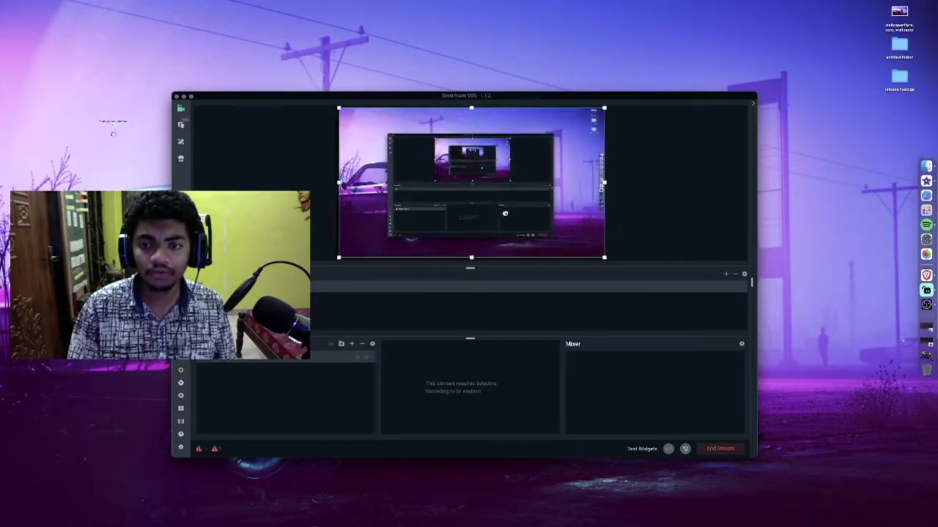
{"action": "left_click_drag", "start_coordinate": [471, 257], "coordinate": [471, 259]}
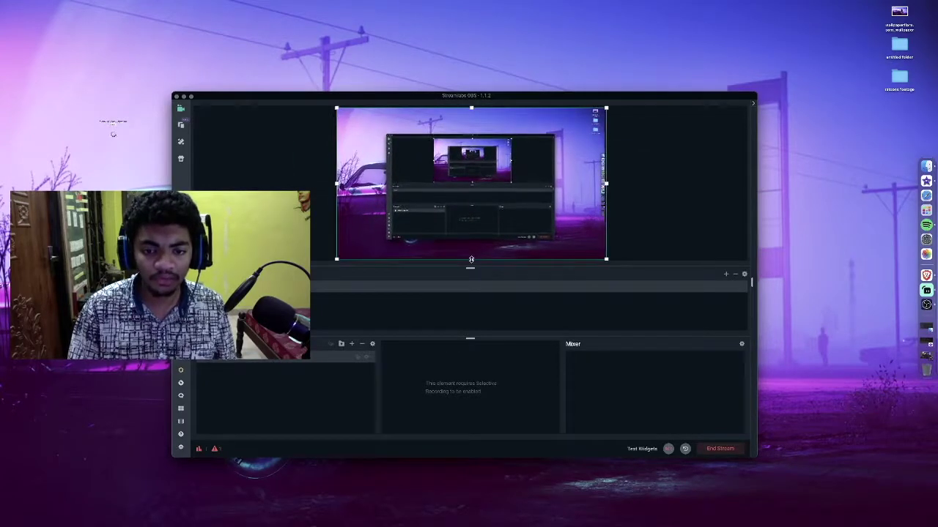
{"action": "left_click_drag", "start_coordinate": [606, 184], "coordinate": [604, 183]}
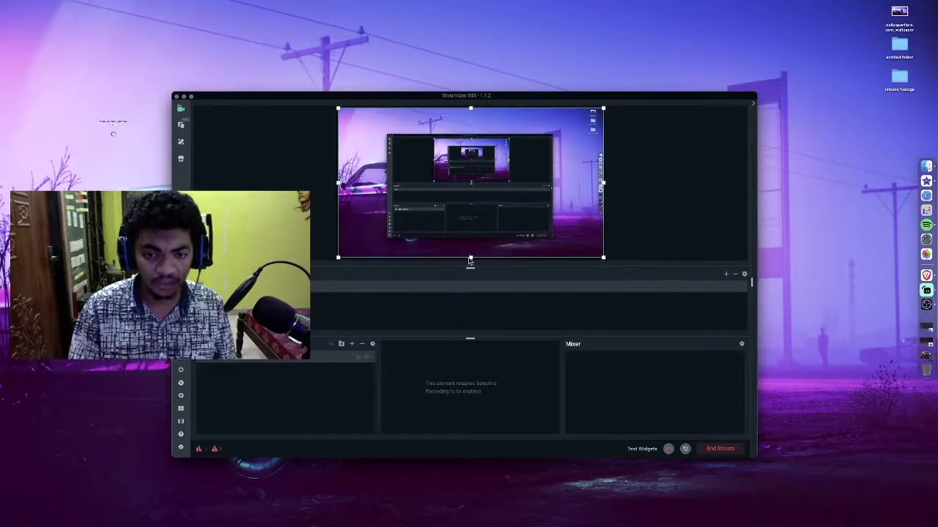
{"action": "left_click_drag", "start_coordinate": [471, 257], "coordinate": [470, 259]}
{"action": "left_click_drag", "start_coordinate": [338, 258], "coordinate": [335, 259]}
{"action": "left_click_drag", "start_coordinate": [334, 107], "coordinate": [333, 107]}
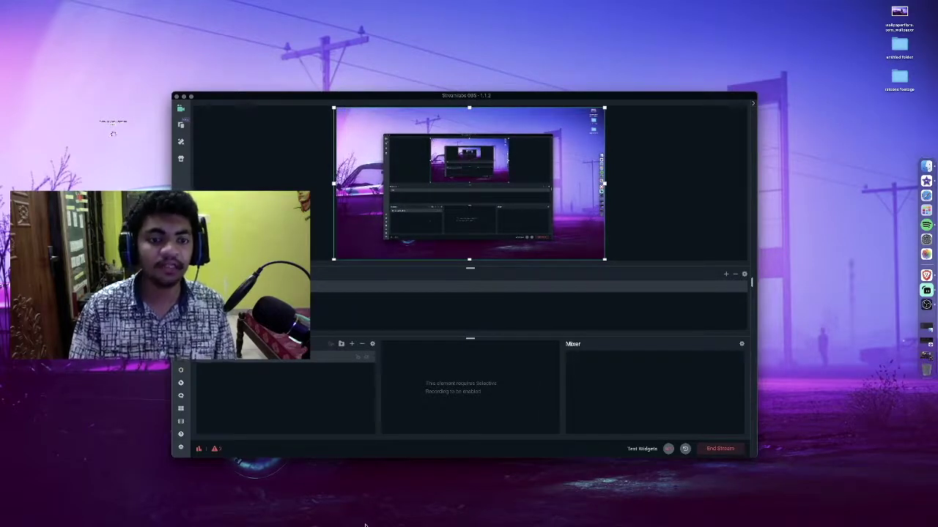
Lock the Display Capture source after toggling its lock, and switch its visibility off and on again
{"action": "left_click", "coordinate": [359, 358]}
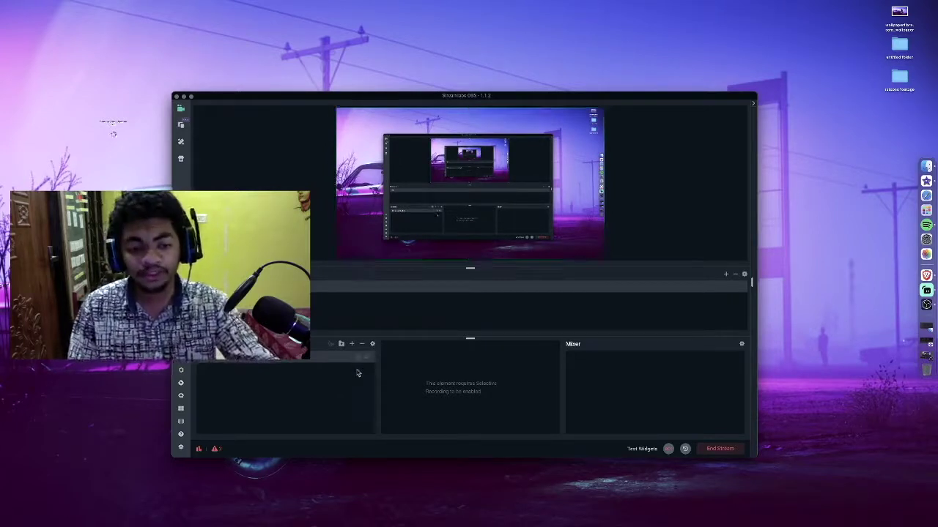
{"action": "left_click", "coordinate": [357, 357]}
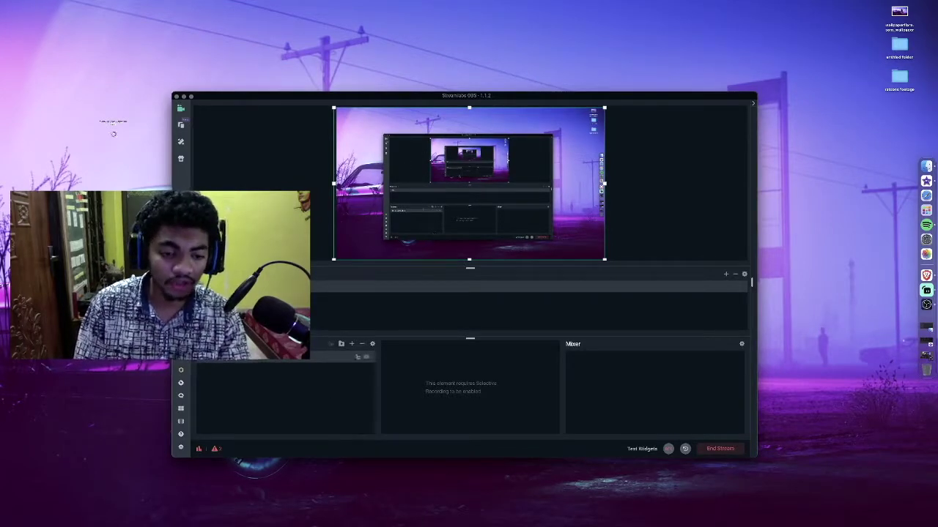
{"action": "left_click", "coordinate": [357, 358]}
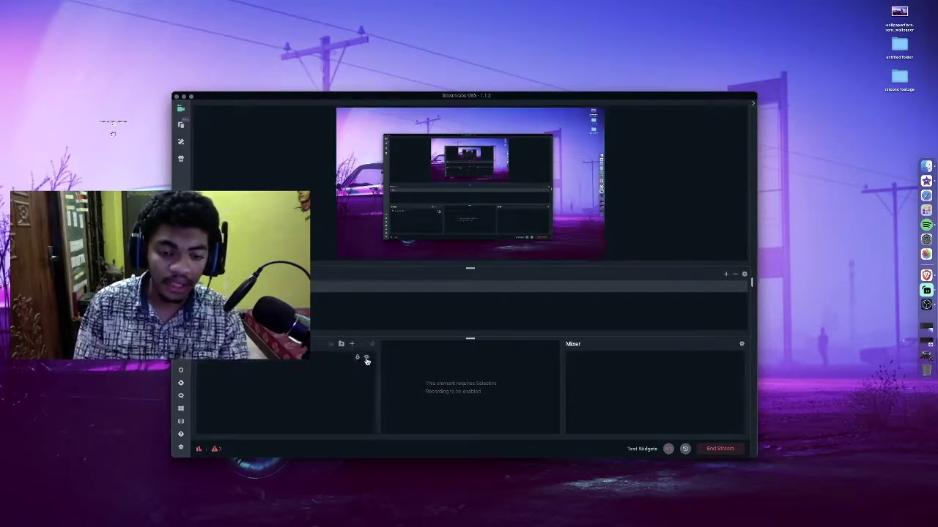
{"action": "left_click", "coordinate": [367, 358]}
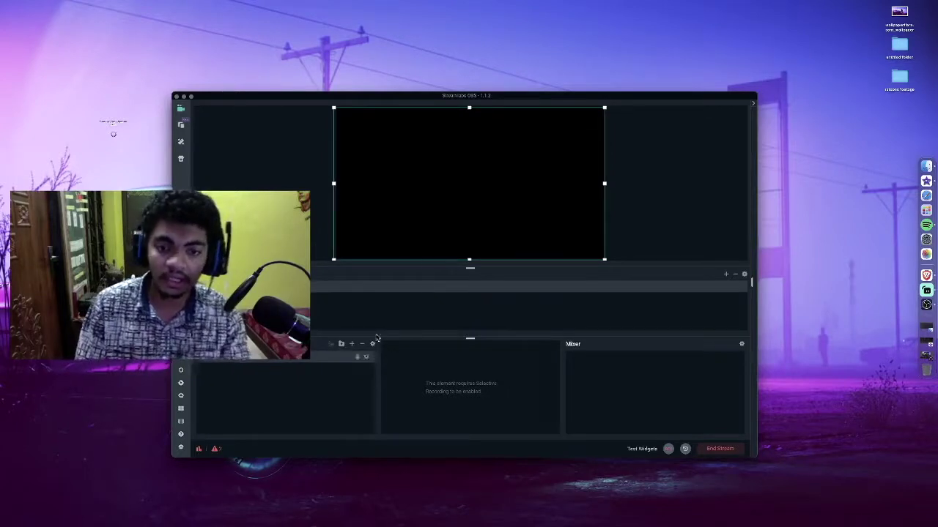
{"action": "left_click", "coordinate": [367, 358]}
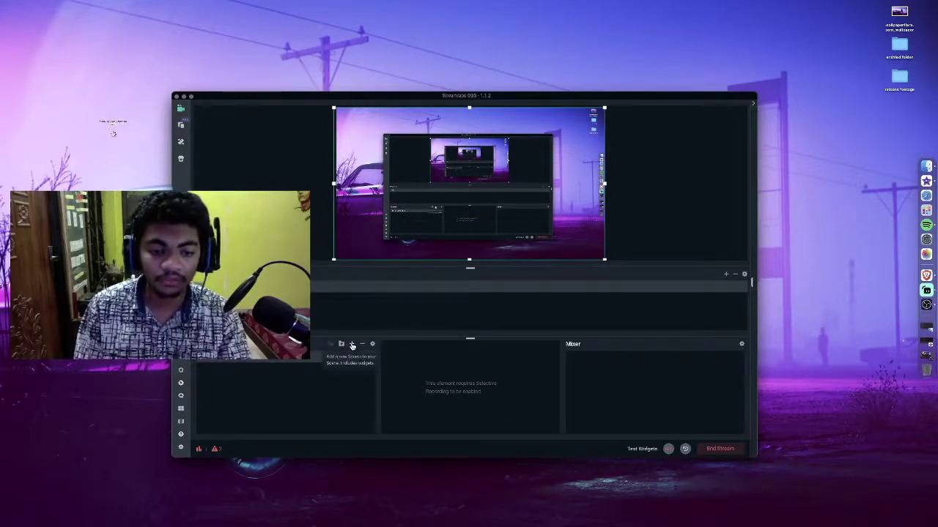
Add a Video Capture Device source named webcam to the current scene
{"action": "left_click", "coordinate": [343, 375]}
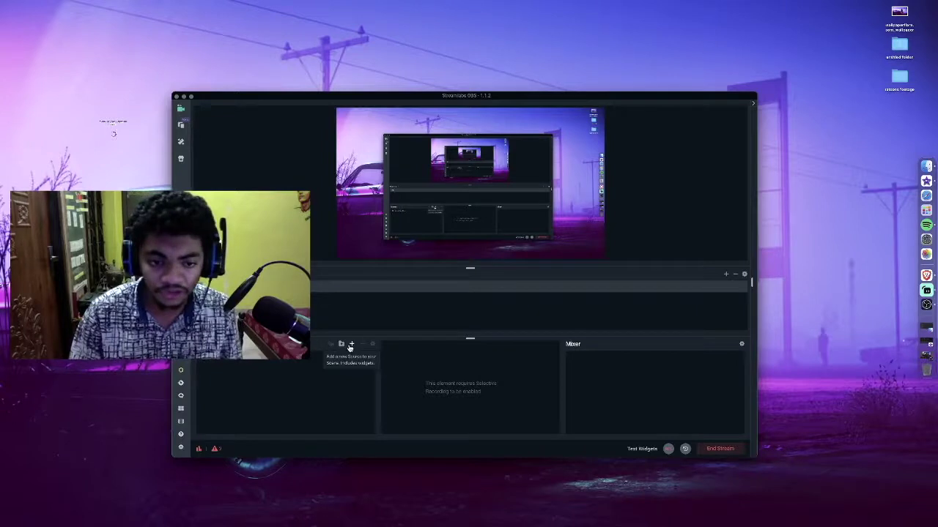
{"action": "left_click", "coordinate": [351, 345]}
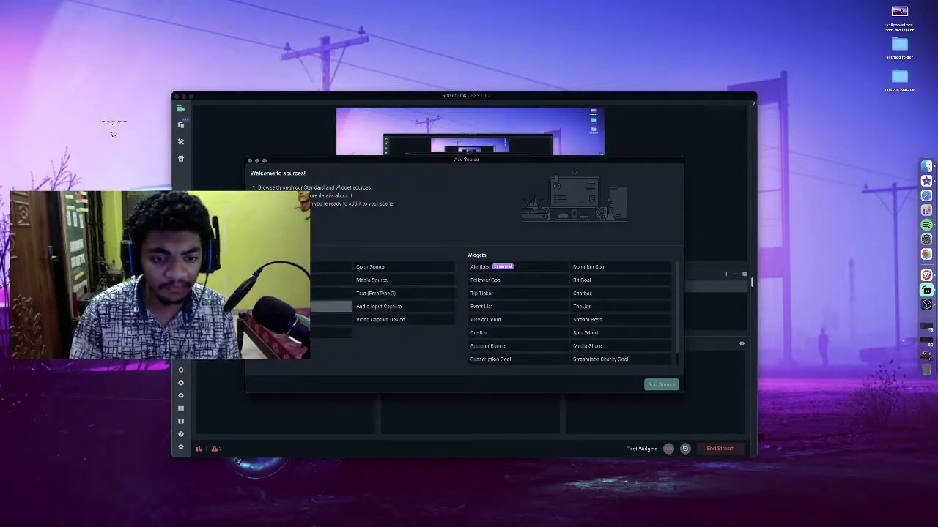
{"action": "left_click", "coordinate": [383, 322]}
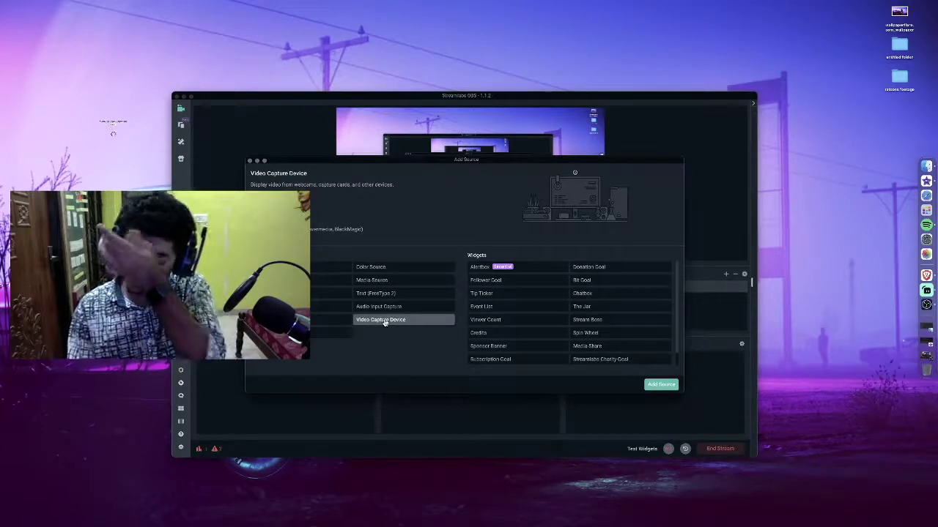
{"action": "left_click", "coordinate": [647, 387]}
{"action": "left_click_drag", "start_coordinate": [412, 252], "coordinate": [341, 258]}
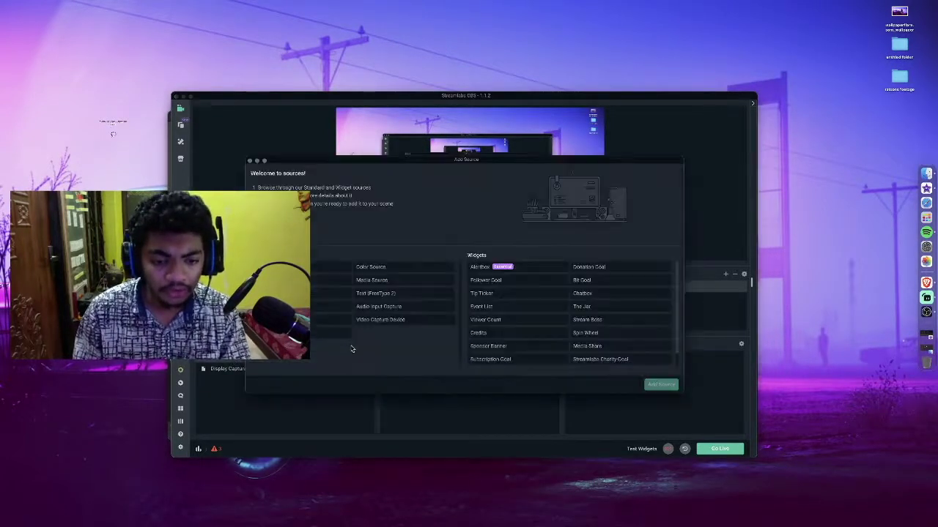
Add an Audio Input Capture source to the scene, keeping the suggested name Audio Input Capture
{"action": "left_click", "coordinate": [351, 343]}
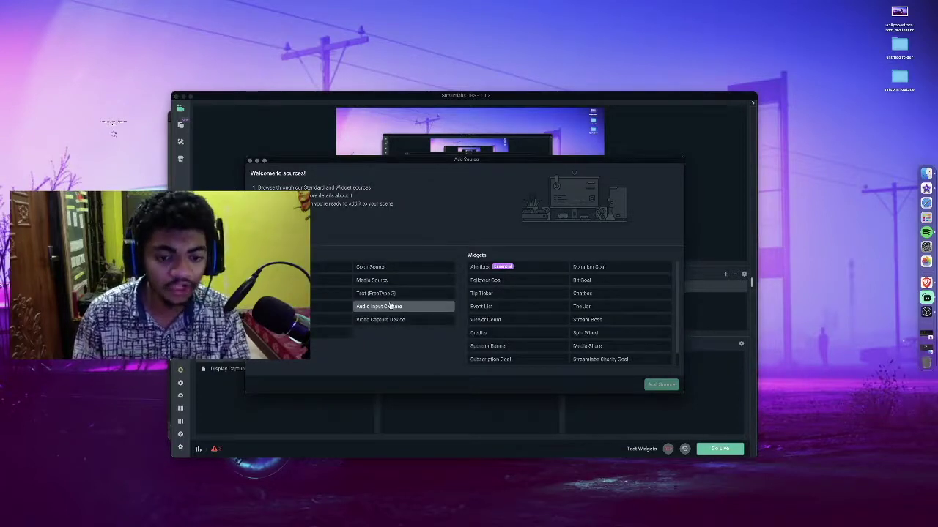
{"action": "left_click", "coordinate": [391, 306]}
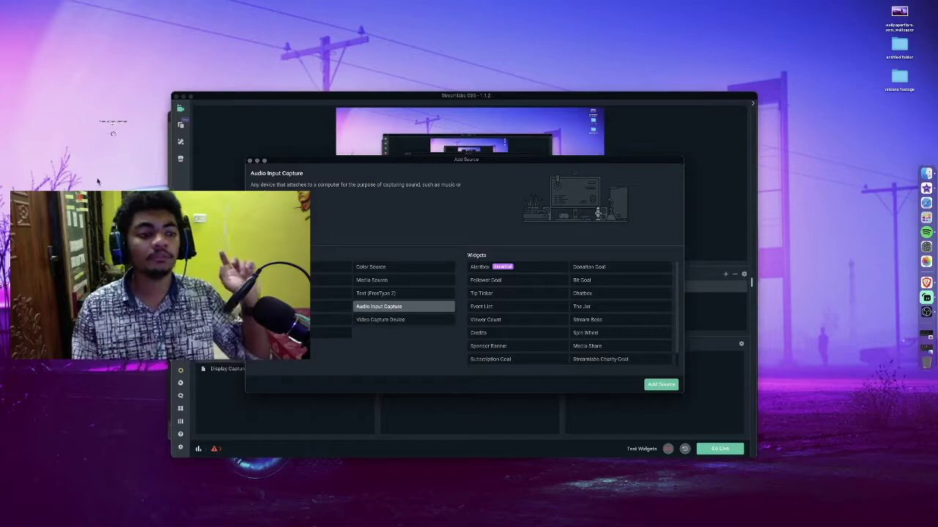
{"action": "left_click", "coordinate": [926, 311]}
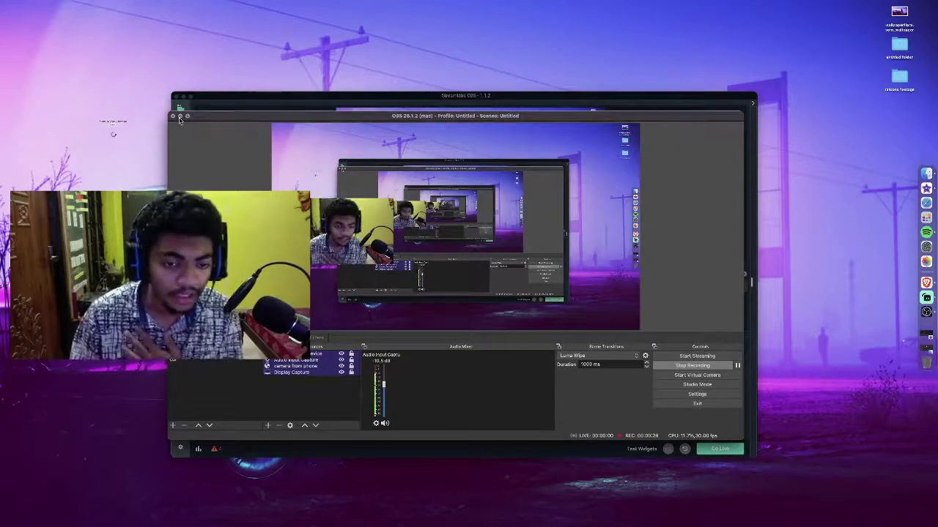
{"action": "left_click", "coordinate": [180, 117]}
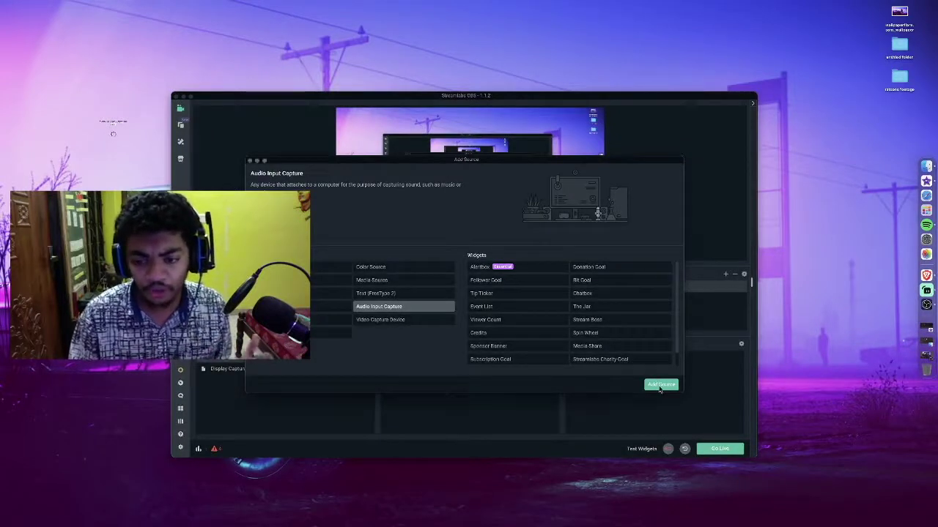
{"action": "left_click", "coordinate": [658, 386]}
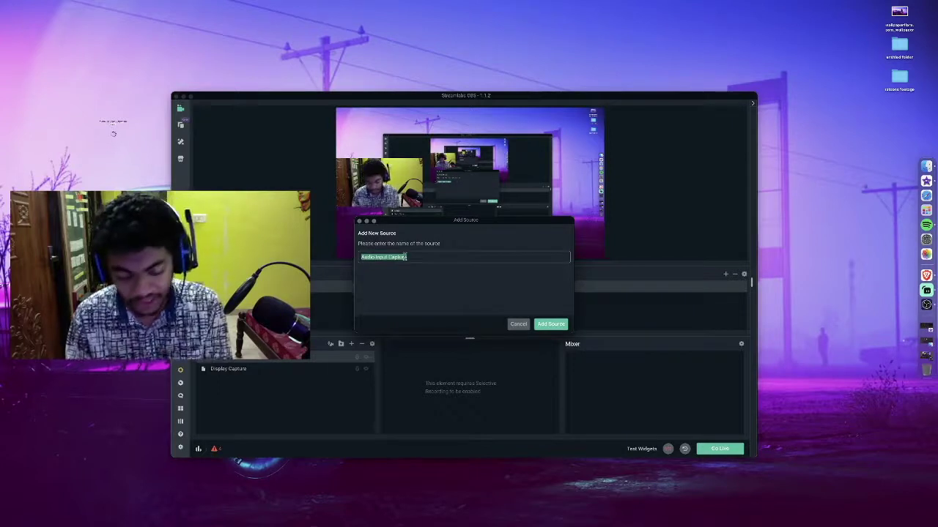
{"action": "left_click", "coordinate": [421, 257]}
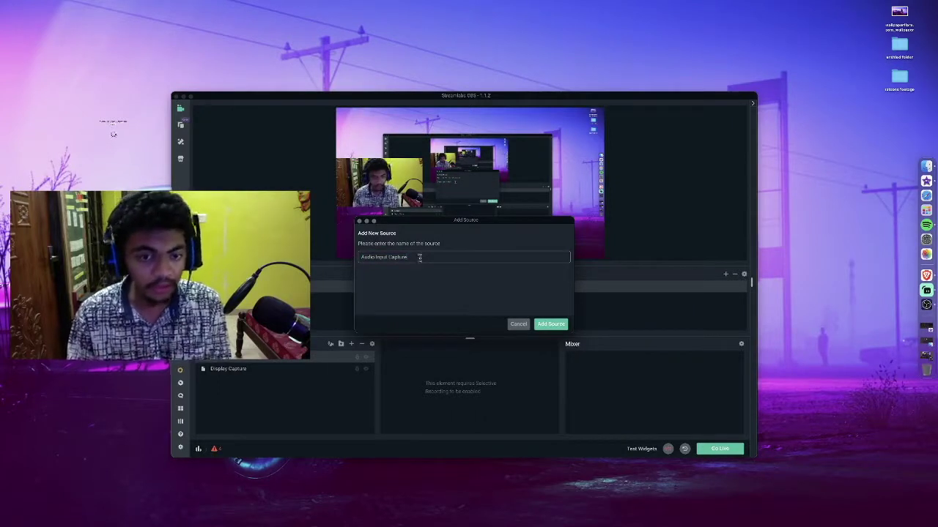
{"action": "left_click", "coordinate": [551, 324]}
Set the Audio Input Capture device to USB PnP Audio Device and accept the source settings
{"action": "left_click", "coordinate": [927, 304]}
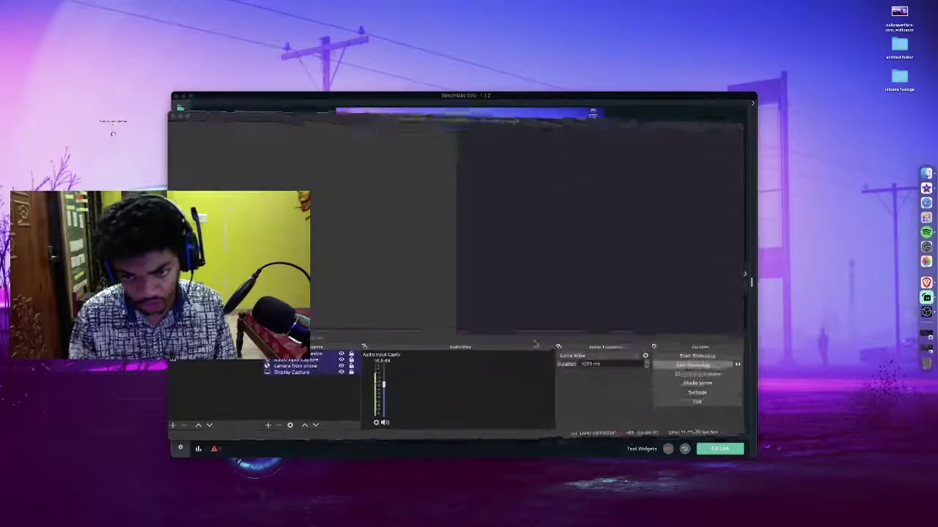
{"action": "left_click", "coordinate": [174, 116]}
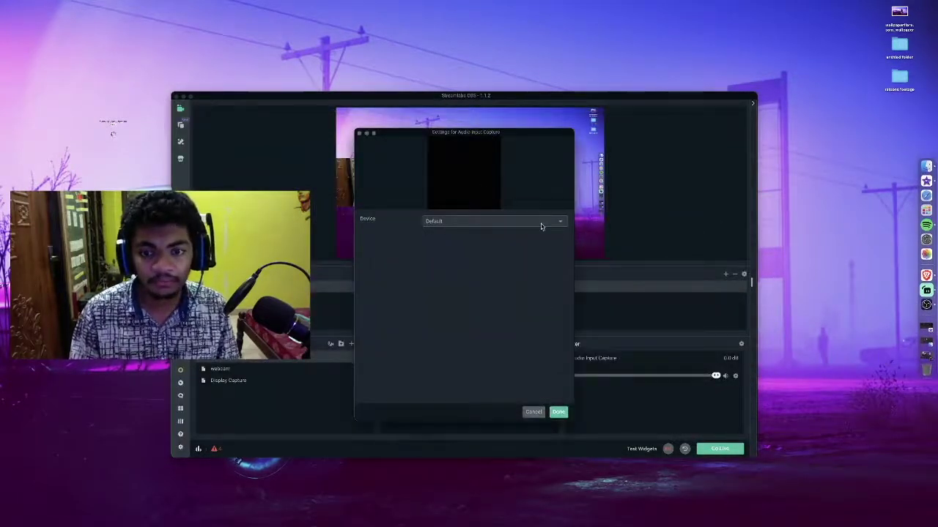
{"action": "left_click", "coordinate": [561, 223]}
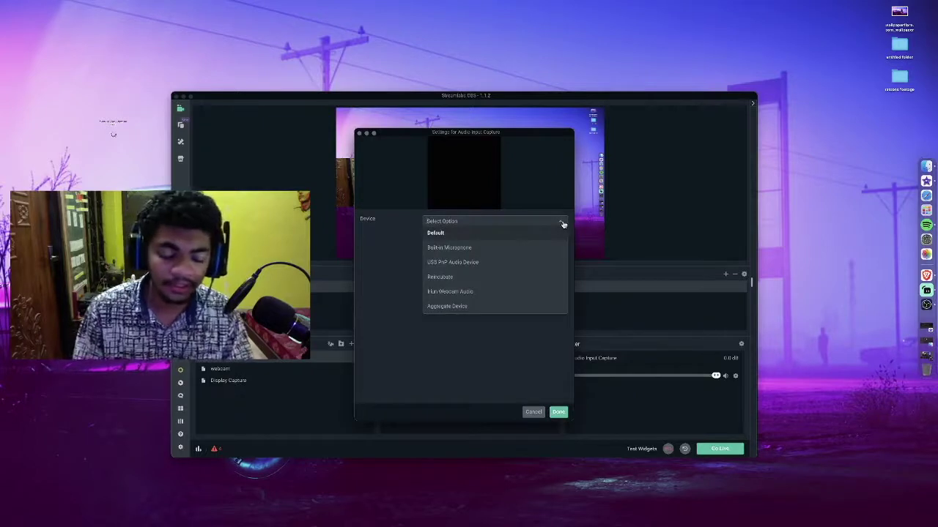
{"action": "left_click", "coordinate": [483, 262]}
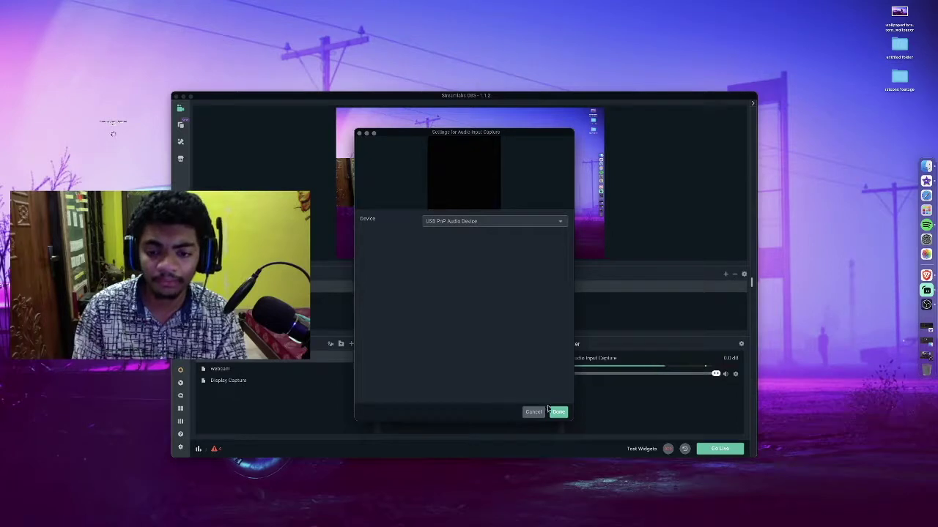
{"action": "left_click", "coordinate": [556, 413]}
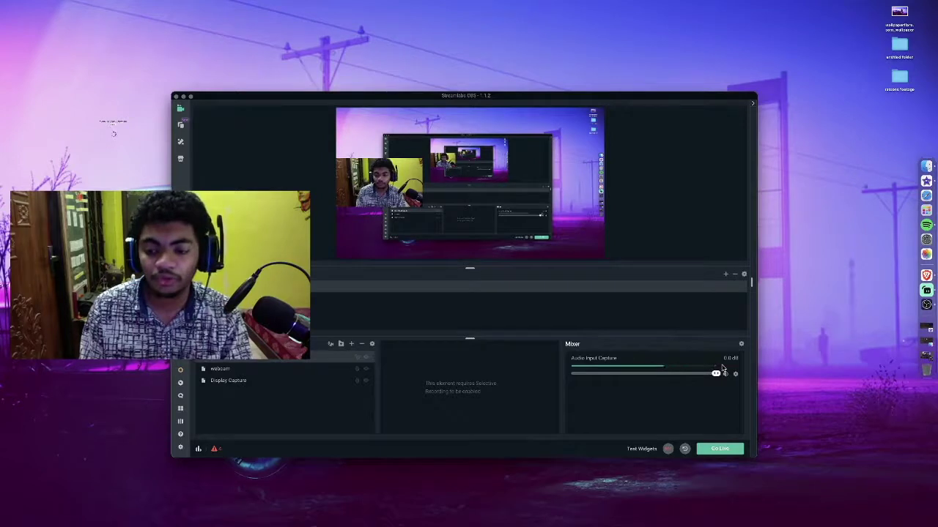
Add an Audio Output Capture source to the scene, keeping the suggested name Audio Output Capture
{"action": "left_click", "coordinate": [351, 343]}
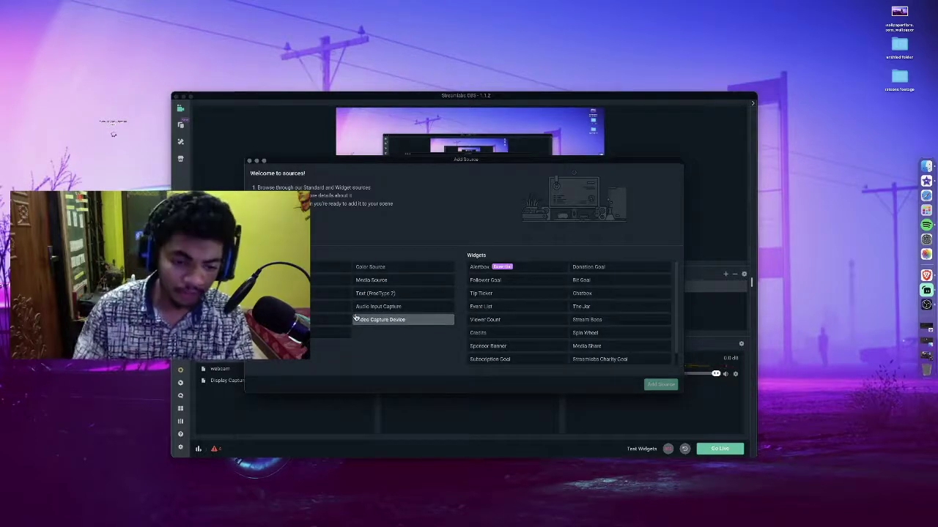
{"action": "left_click", "coordinate": [322, 320]}
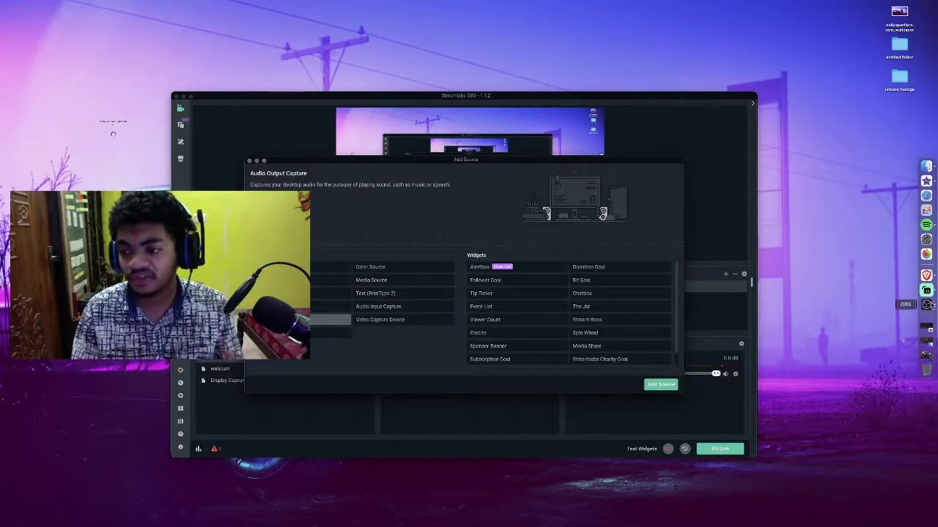
{"action": "left_click", "coordinate": [926, 304]}
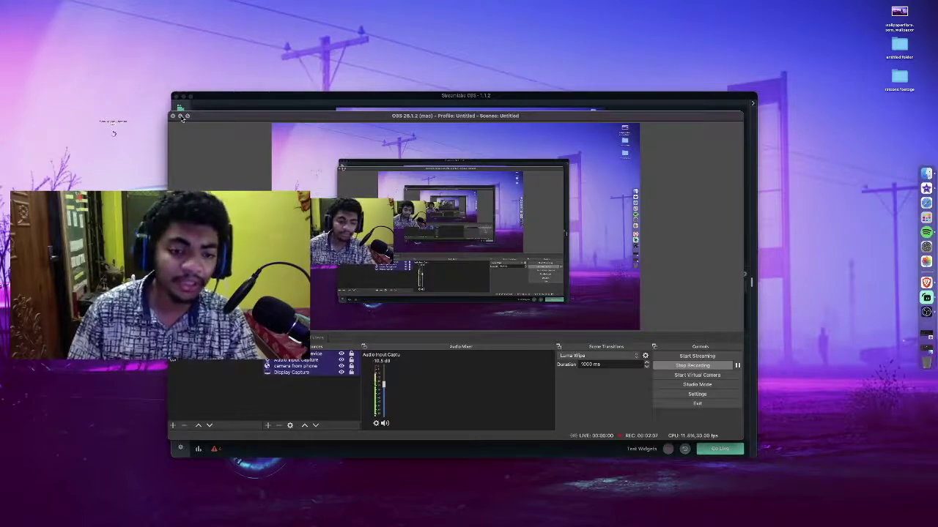
{"action": "left_click", "coordinate": [181, 117]}
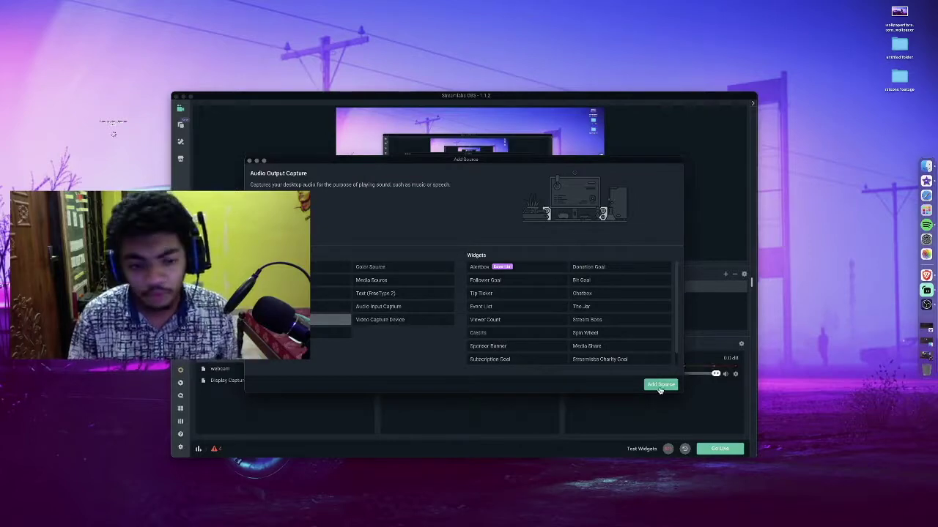
{"action": "left_click", "coordinate": [660, 385]}
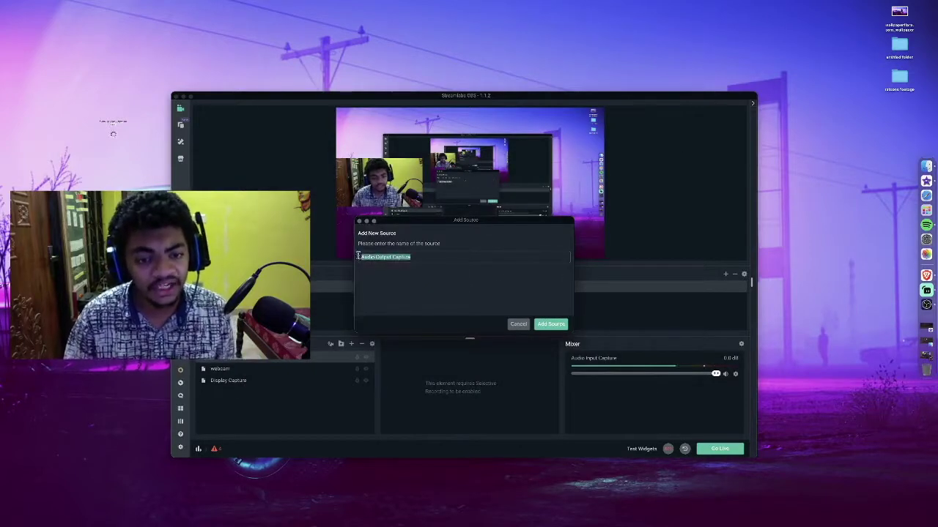
{"action": "left_click", "coordinate": [551, 324]}
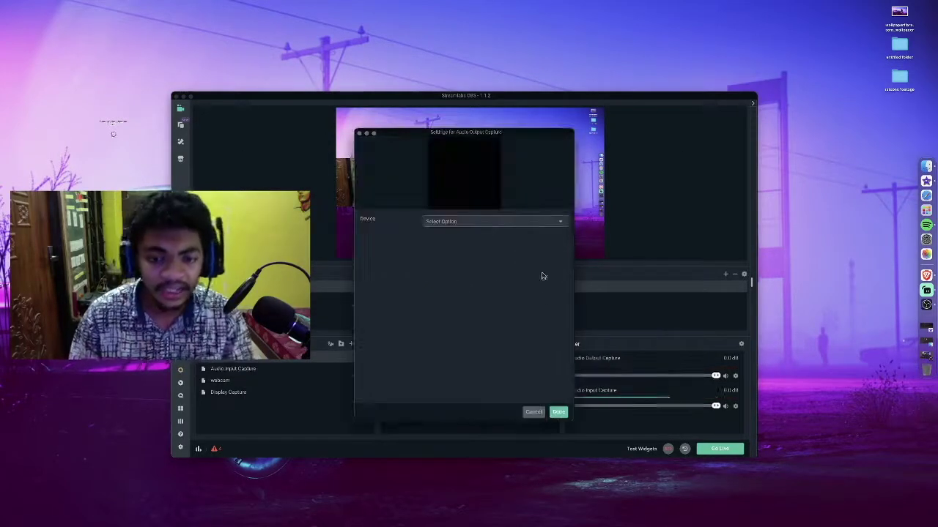
Check the device choices for the Audio Output Capture source and accept its settings without choosing a device
{"action": "left_click", "coordinate": [562, 223]}
{"action": "left_click", "coordinate": [562, 223]}
{"action": "left_click", "coordinate": [562, 223]}
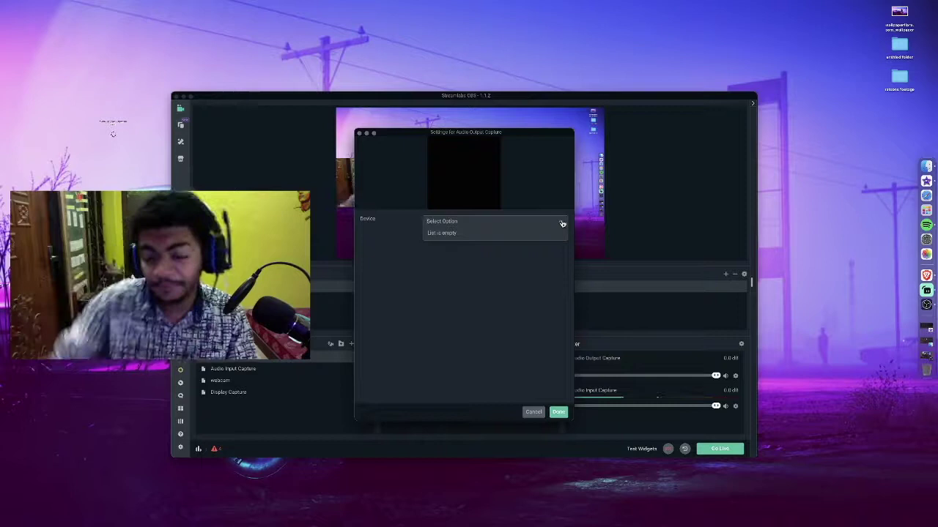
{"action": "left_click", "coordinate": [561, 223]}
{"action": "left_click", "coordinate": [561, 223]}
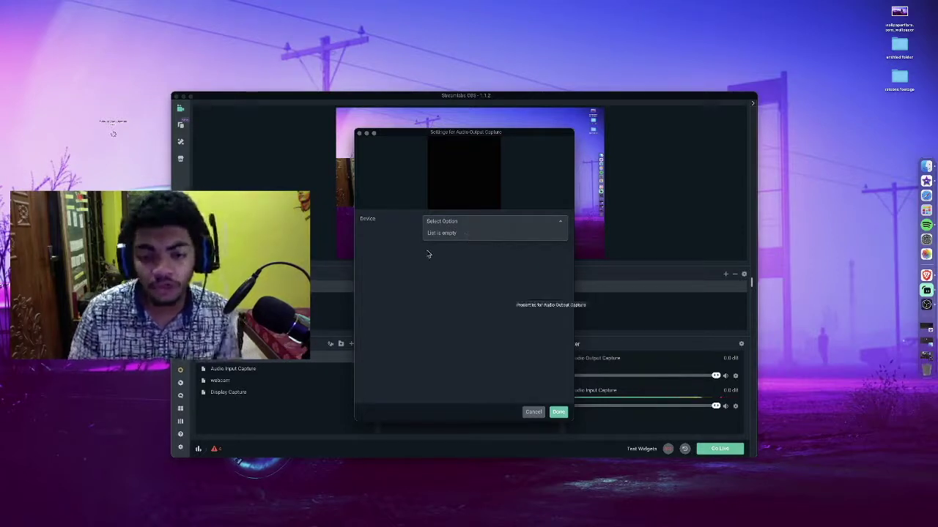
{"action": "left_click", "coordinate": [559, 413]}
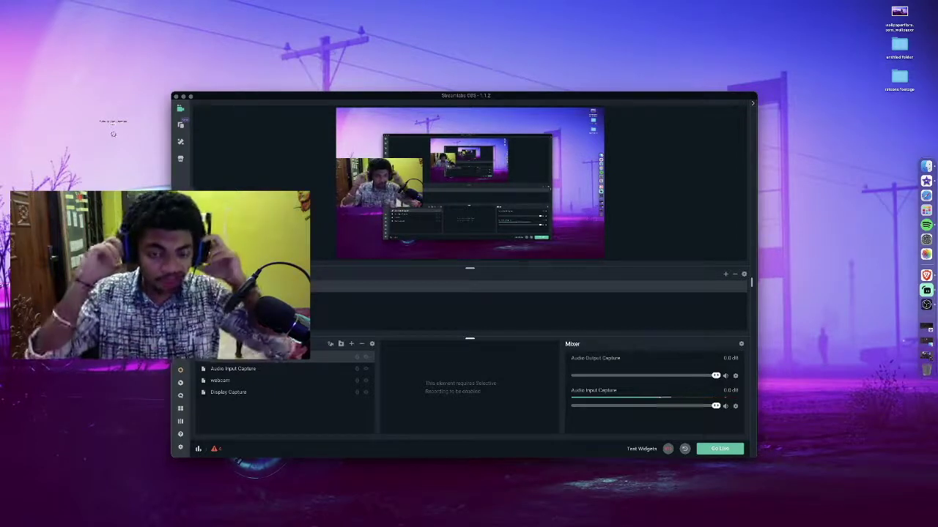
Review the stream destinations and the streaming, recording and replay buffer output options in the program settings
{"action": "left_click", "coordinate": [181, 448]}
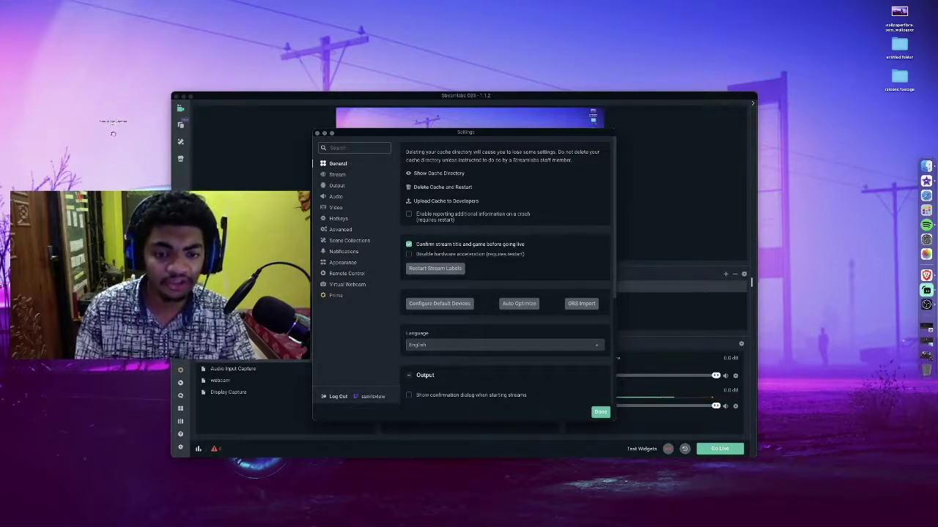
{"action": "left_click", "coordinate": [341, 179]}
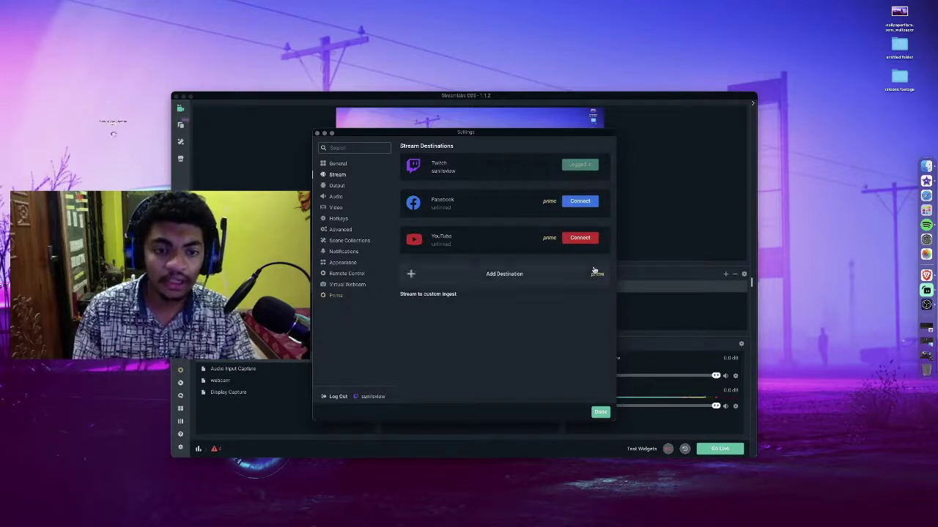
{"action": "left_click", "coordinate": [338, 186]}
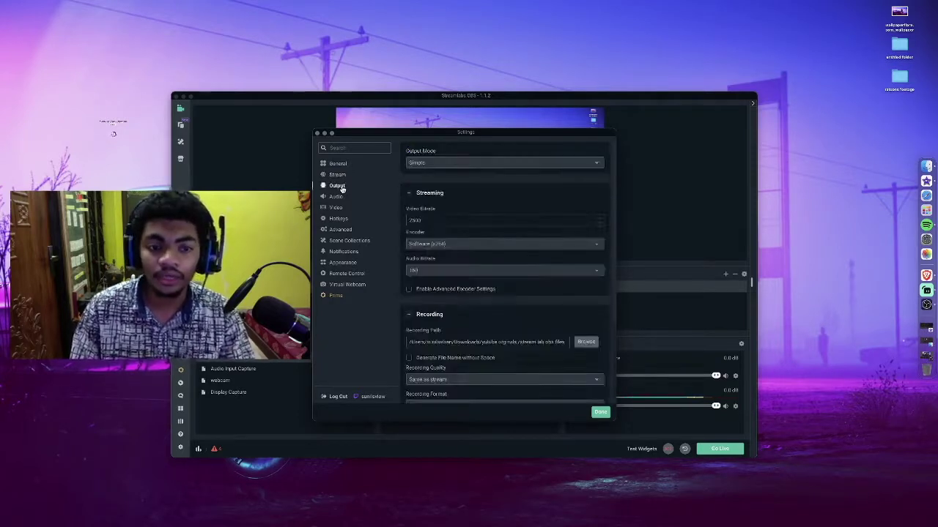
{"action": "scroll", "coordinate": [485, 219], "scroll_direction": "down", "scroll_amount": 1}
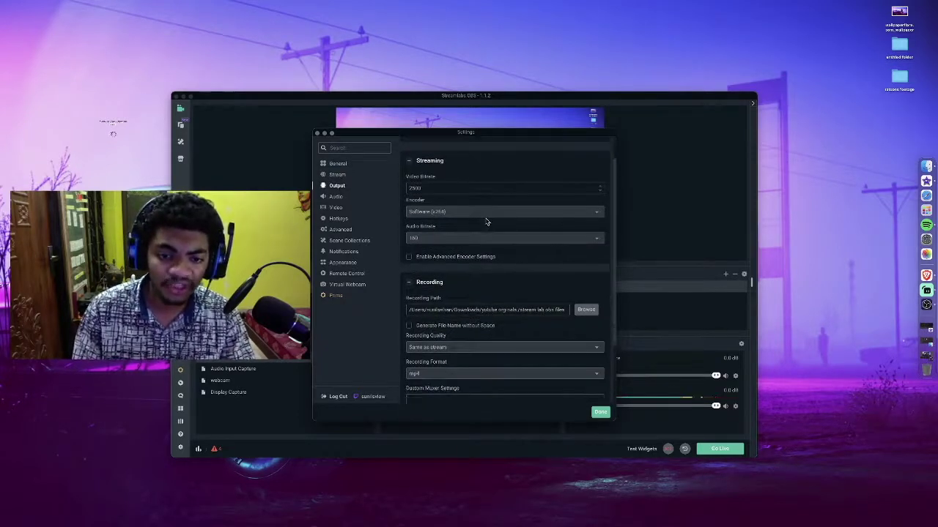
{"action": "scroll", "coordinate": [485, 221], "scroll_direction": "down", "scroll_amount": 2}
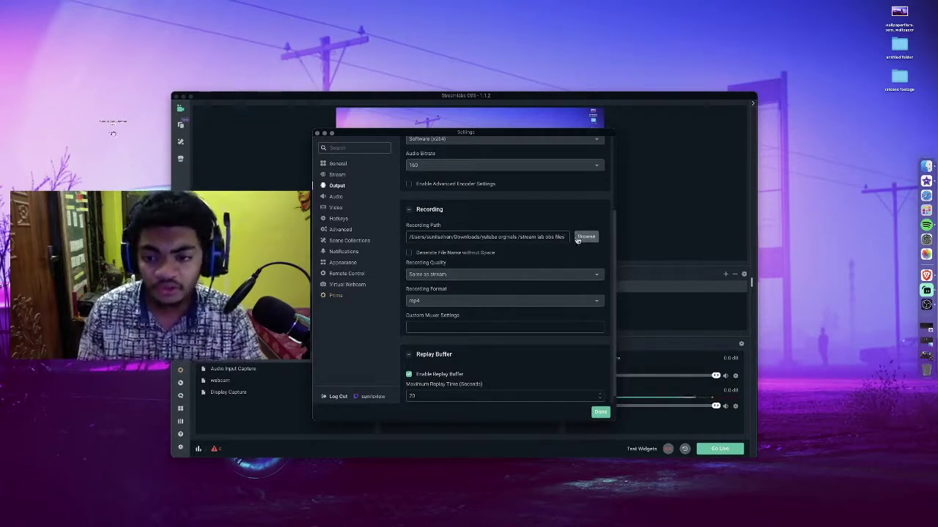
{"action": "scroll", "coordinate": [582, 236], "scroll_direction": "down", "scroll_amount": 1}
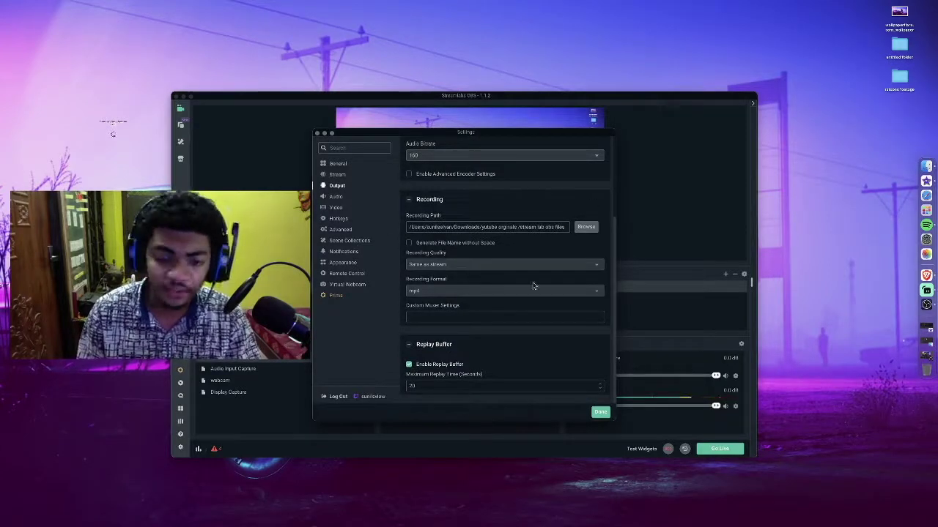
Check the sample rate, channel and Mic/Auxiliary Device 3 choices in the audio settings, keeping 48khz, Stereo and Disabled
{"action": "left_click", "coordinate": [343, 198]}
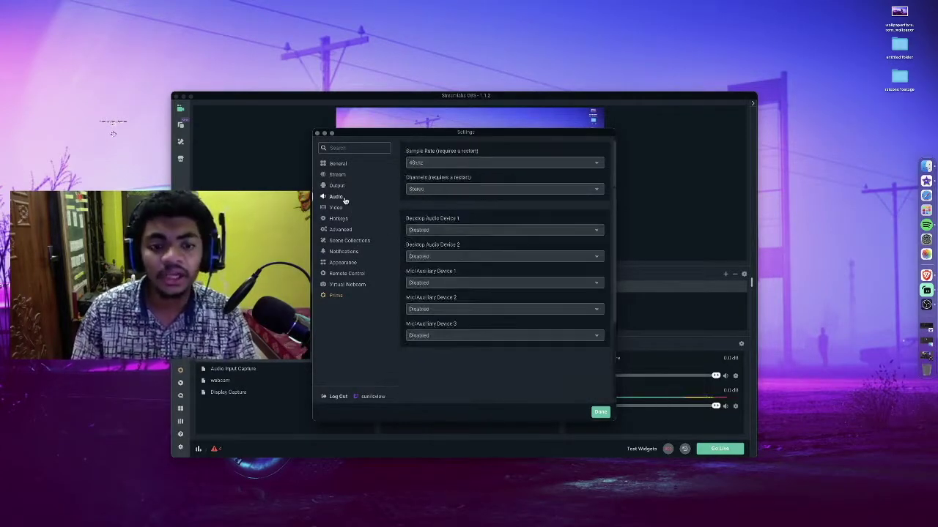
{"action": "left_click", "coordinate": [529, 163]}
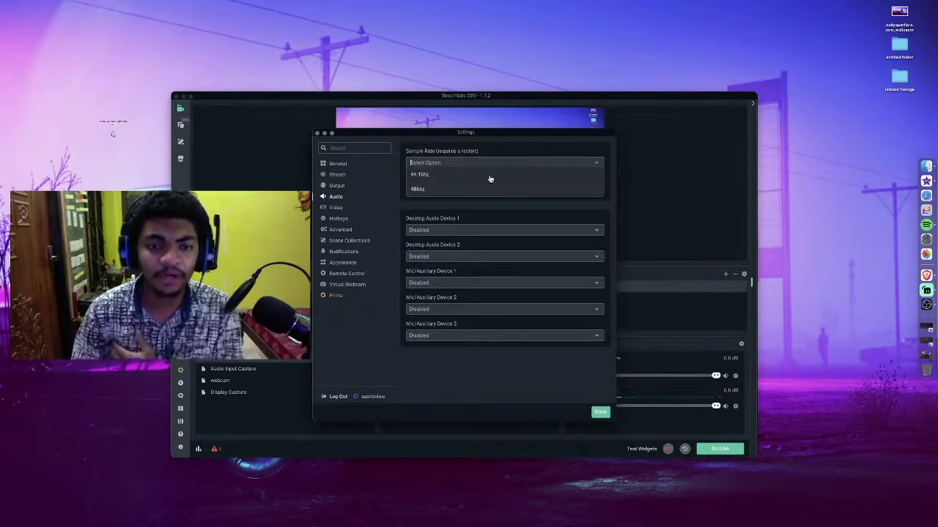
{"action": "left_click", "coordinate": [475, 192]}
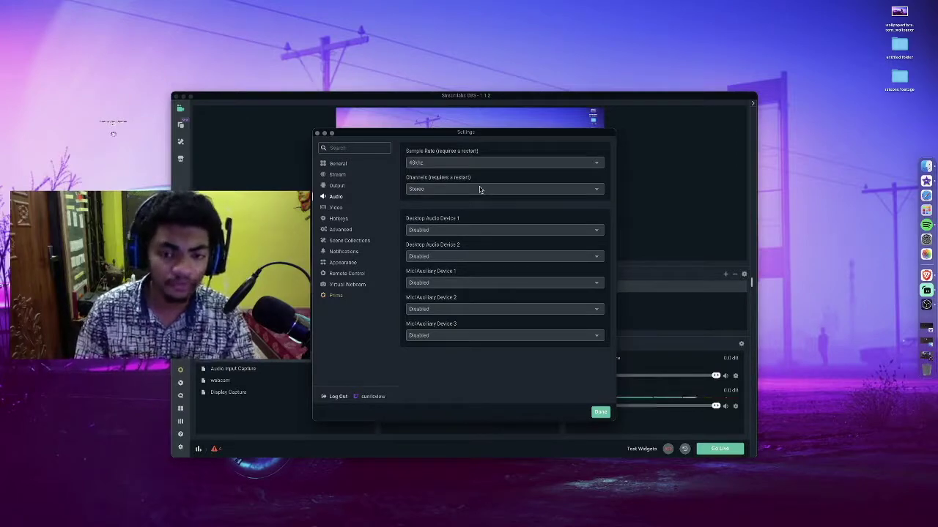
{"action": "left_click", "coordinate": [479, 188]}
{"action": "left_click", "coordinate": [449, 215]}
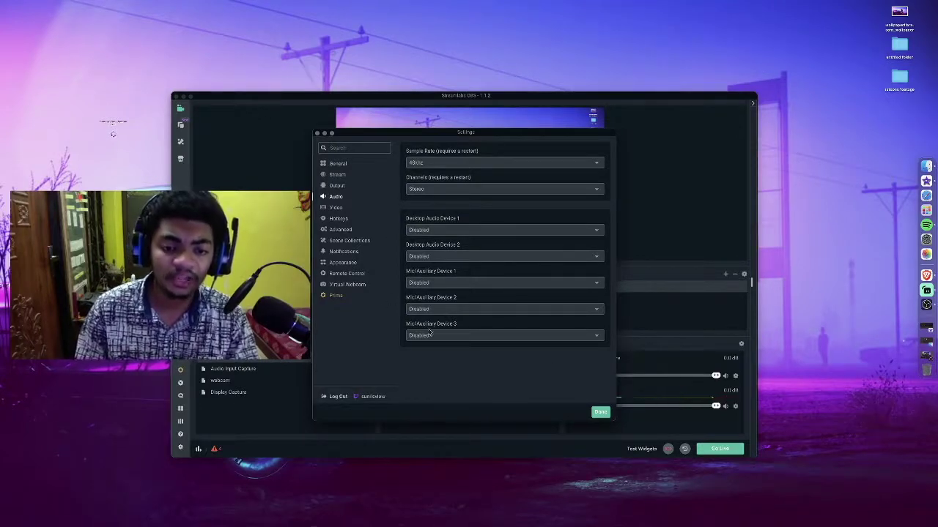
{"action": "left_click", "coordinate": [493, 337]}
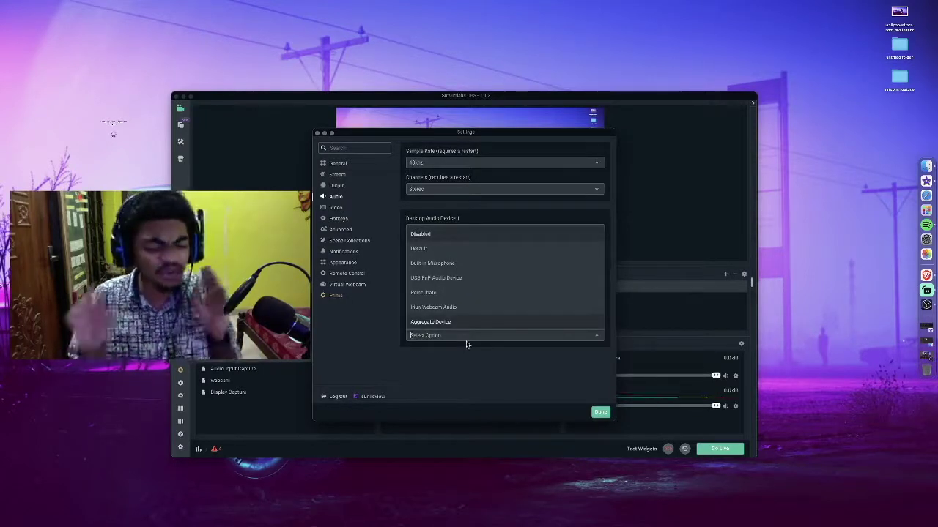
{"action": "left_click", "coordinate": [492, 234]}
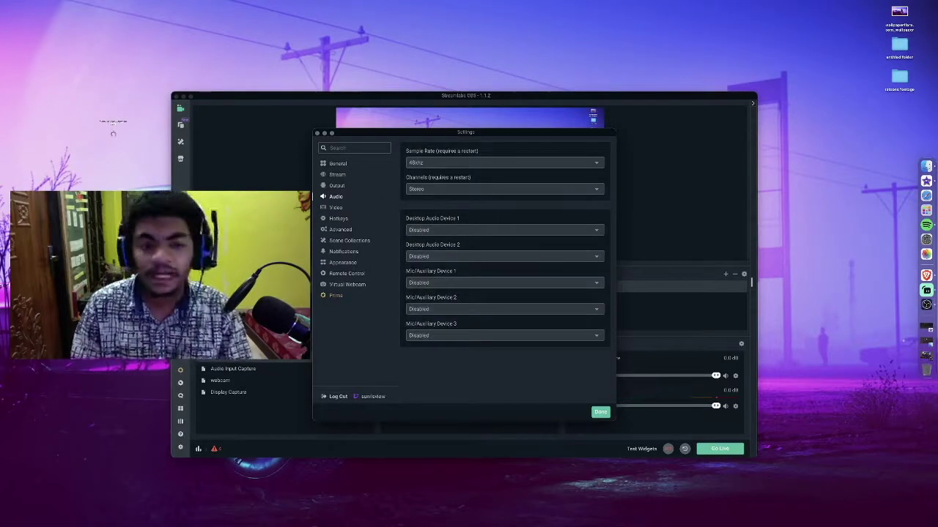
Review the video resolution and FPS settings and the hotkey list for streaming, recording, scenes and sources
{"action": "left_click", "coordinate": [336, 208]}
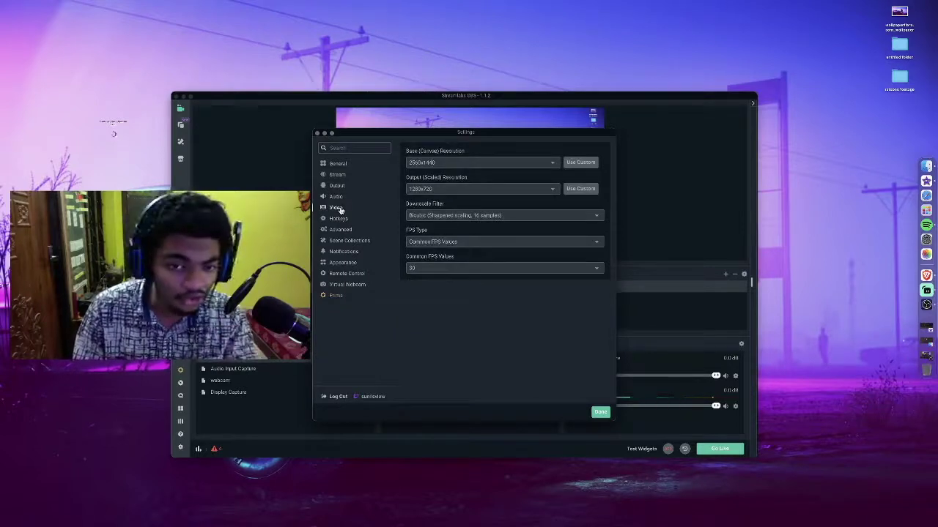
{"action": "left_click", "coordinate": [338, 219]}
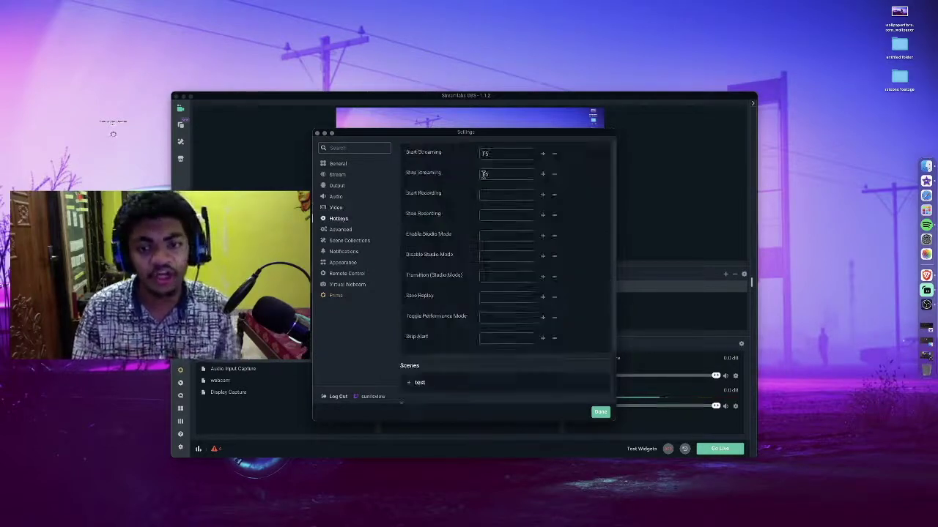
{"action": "scroll", "coordinate": [508, 165], "scroll_direction": "down", "scroll_amount": 1}
{"action": "scroll", "coordinate": [507, 165], "scroll_direction": "down", "scroll_amount": 3}
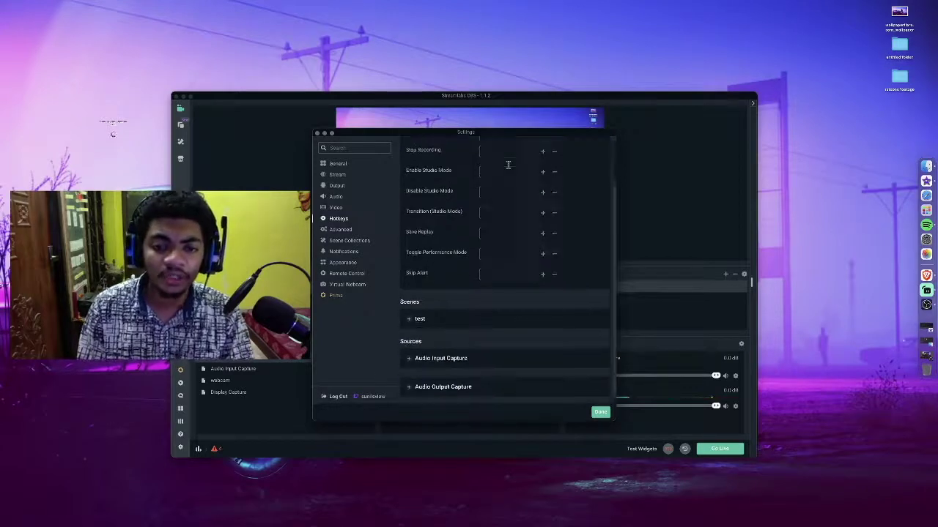
{"action": "scroll", "coordinate": [510, 169], "scroll_direction": "up", "scroll_amount": 4}
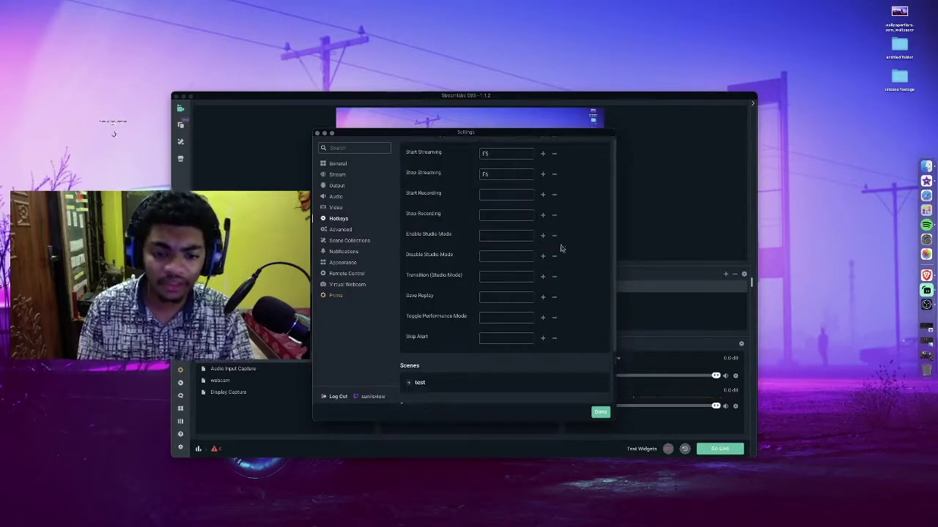
{"action": "scroll", "coordinate": [506, 278], "scroll_direction": "down", "scroll_amount": 3}
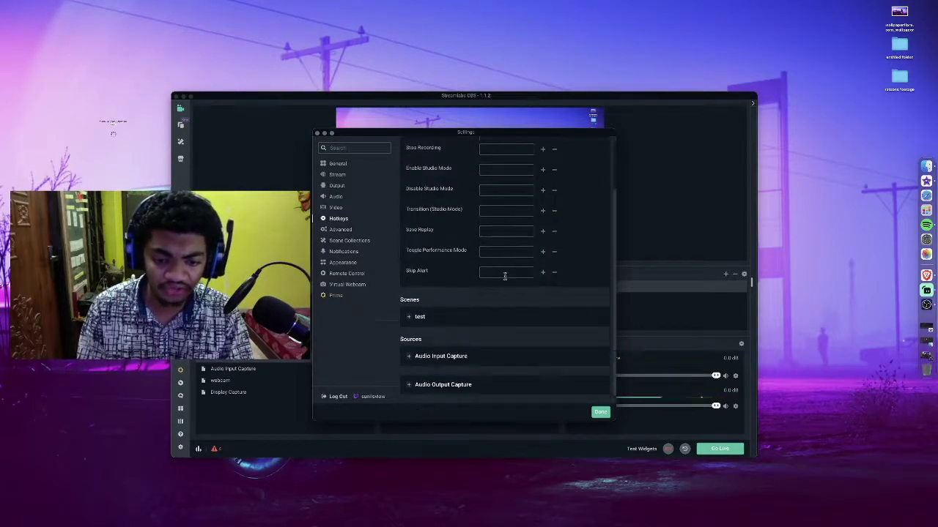
{"action": "scroll", "coordinate": [502, 212], "scroll_direction": "up", "scroll_amount": 3}
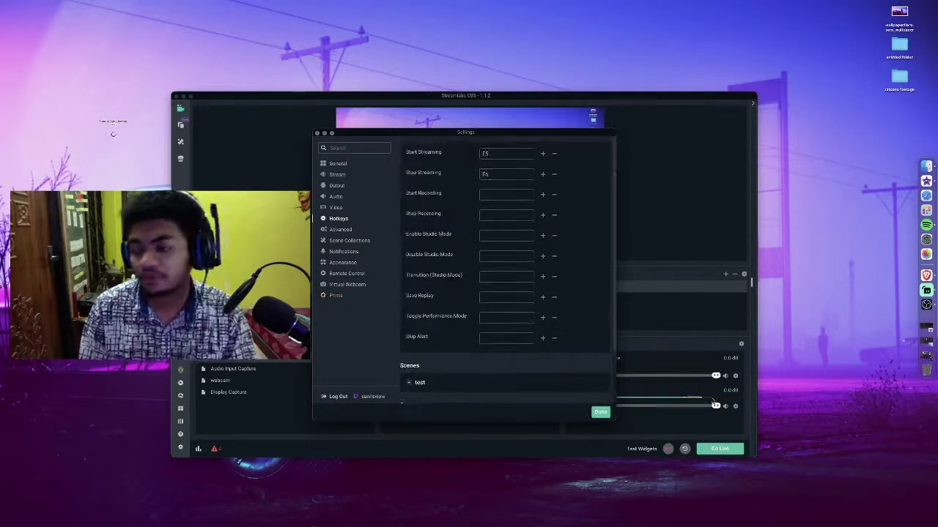
Switch to OBS, look through its hotkey settings for comparison, cancel them and minimise the OBS window
{"action": "left_click", "coordinate": [926, 297]}
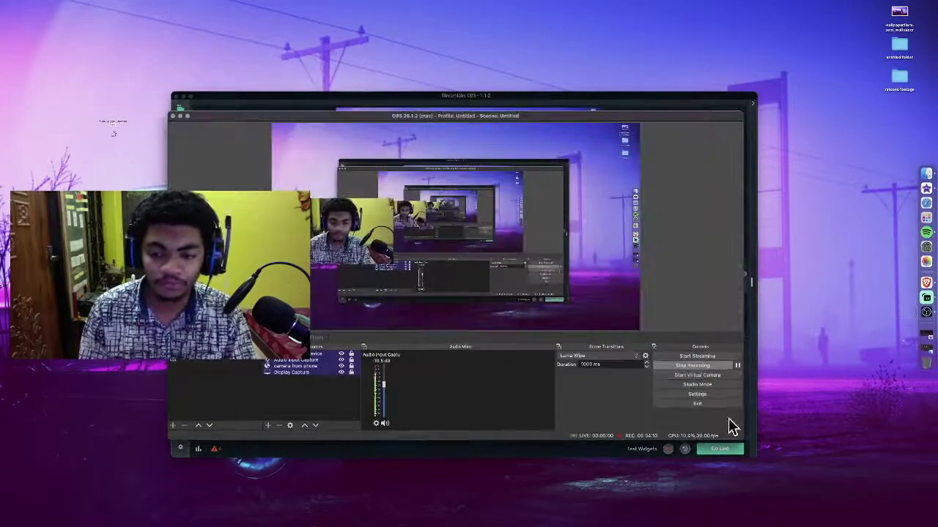
{"action": "left_click", "coordinate": [698, 395]}
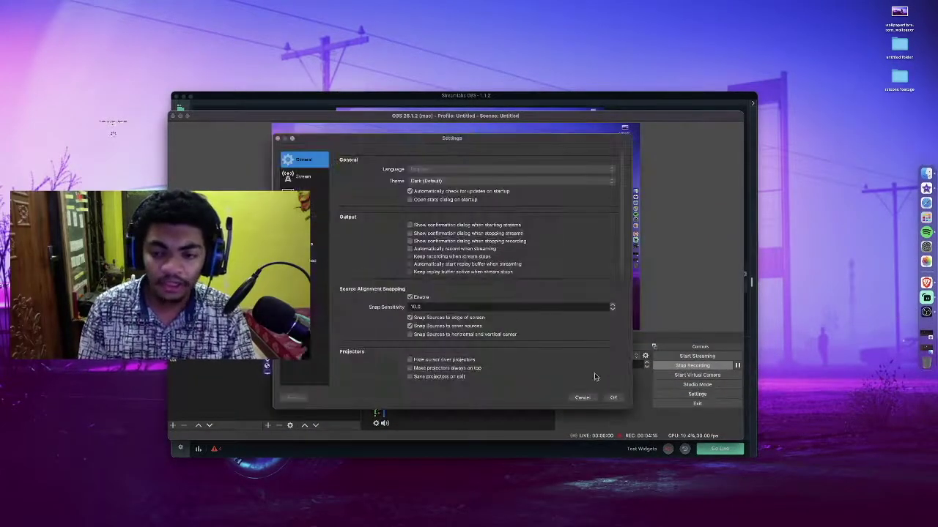
{"action": "left_click", "coordinate": [304, 244]}
{"action": "scroll", "coordinate": [414, 249], "scroll_direction": "down", "scroll_amount": 10}
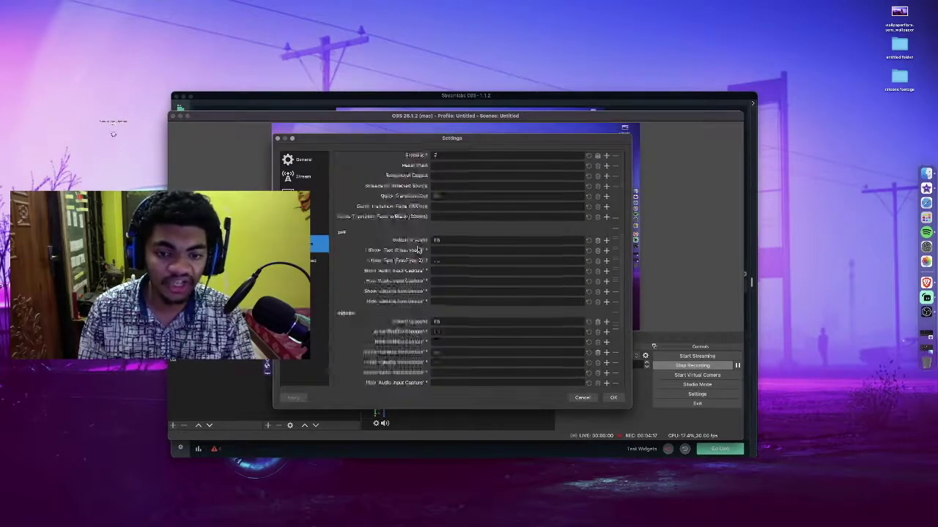
{"action": "scroll", "coordinate": [417, 249], "scroll_direction": "up", "scroll_amount": 10}
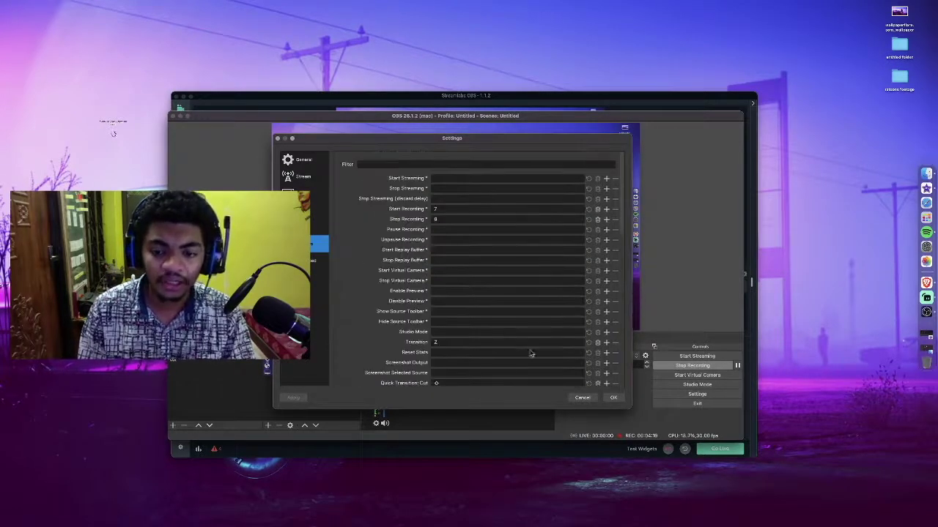
{"action": "left_click", "coordinate": [582, 397]}
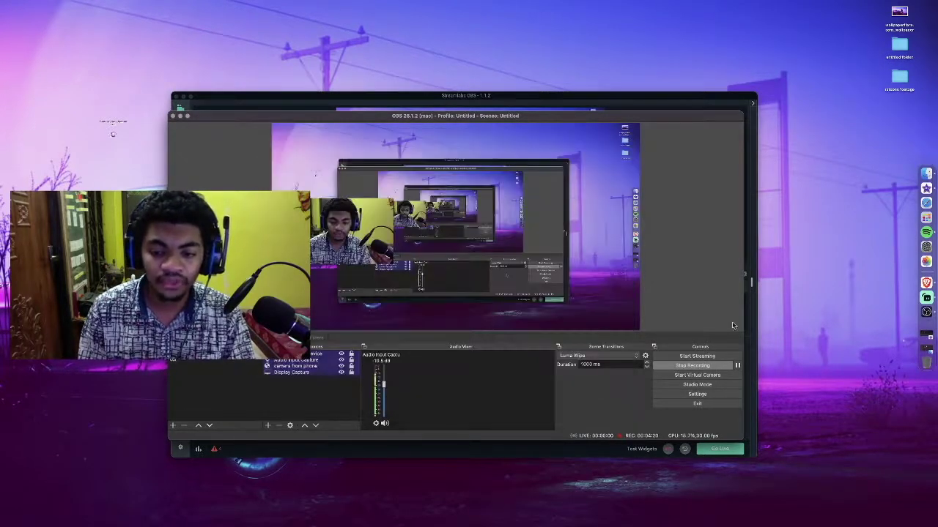
{"action": "left_click", "coordinate": [180, 117]}
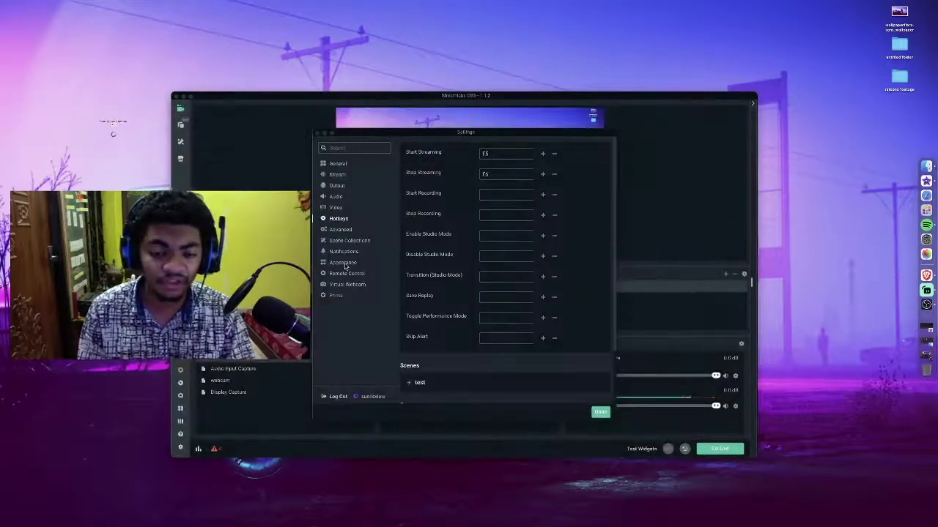
Look through the Streamlabs OBS hotkey list again, from the streaming hotkeys to the scene and source entries
{"action": "scroll", "coordinate": [418, 218], "scroll_direction": "down", "scroll_amount": 2}
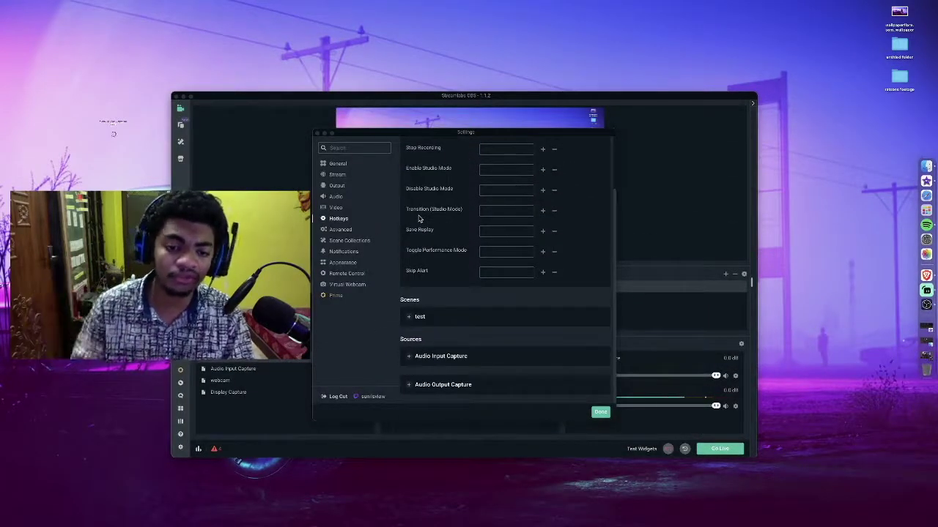
{"action": "scroll", "coordinate": [419, 218], "scroll_direction": "up", "scroll_amount": 1}
{"action": "scroll", "coordinate": [419, 218], "scroll_direction": "down", "scroll_amount": 1}
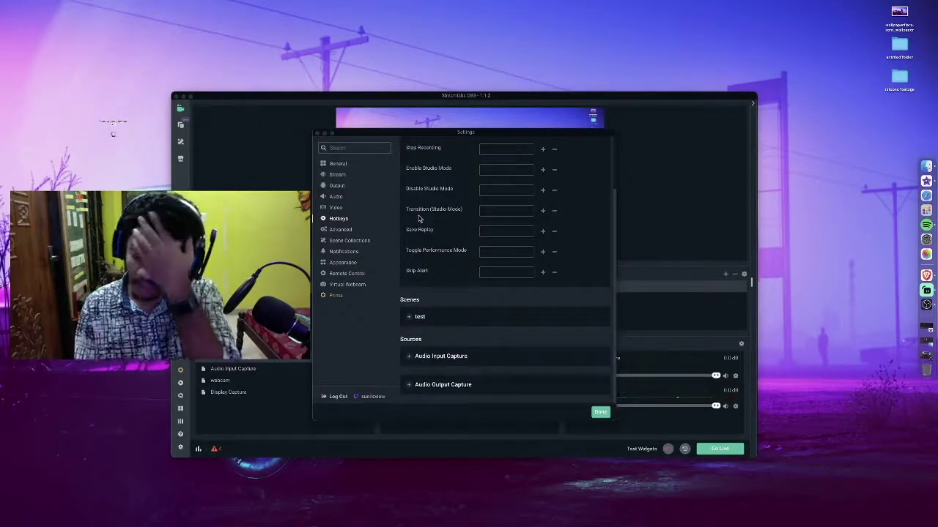
{"action": "scroll", "coordinate": [507, 224], "scroll_direction": "up", "scroll_amount": 2}
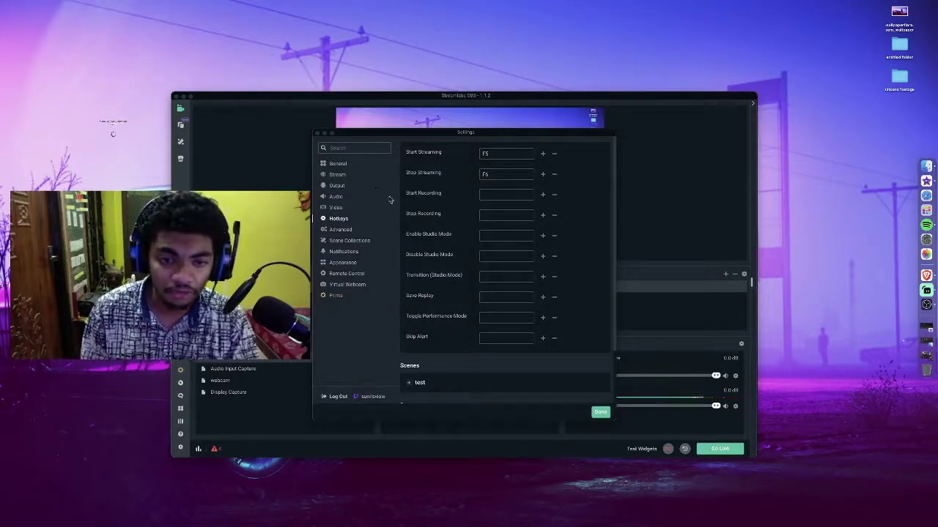
Review the advanced, scene collection, notification, appearance and remote control settings, and close the settings
{"action": "left_click", "coordinate": [342, 230]}
{"action": "scroll", "coordinate": [457, 174], "scroll_direction": "down", "scroll_amount": 10}
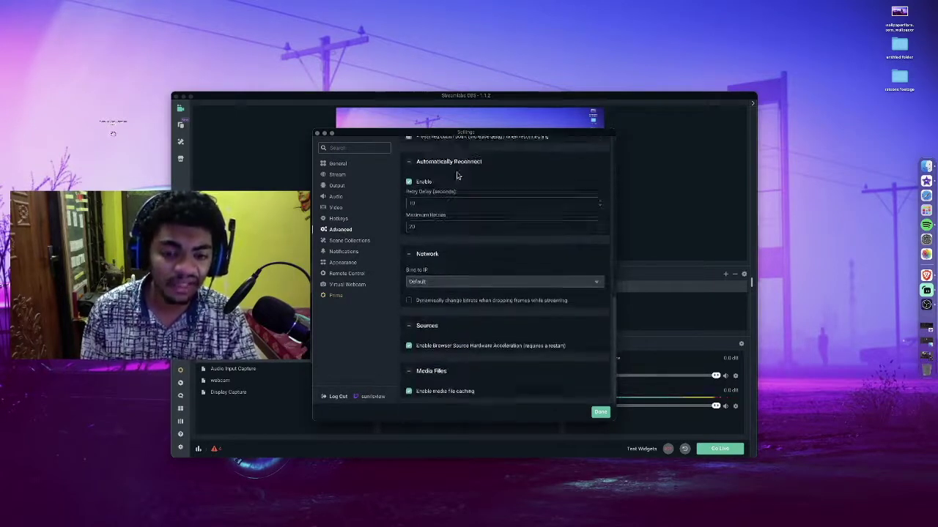
{"action": "left_click", "coordinate": [353, 241]}
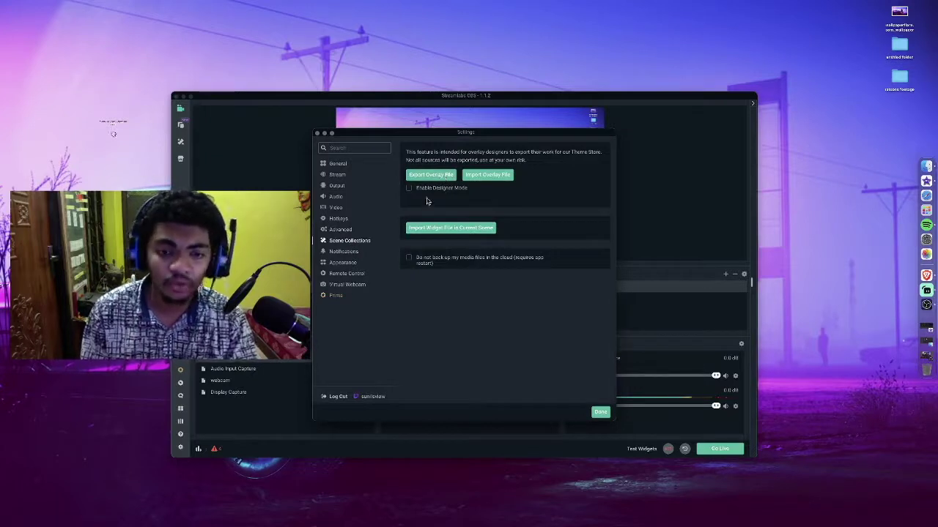
{"action": "left_click", "coordinate": [352, 253]}
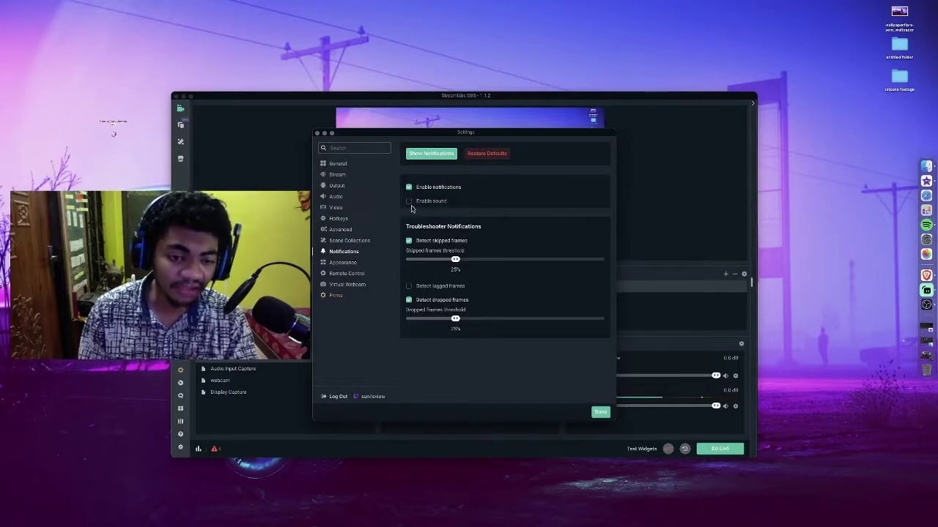
{"action": "left_click", "coordinate": [342, 264]}
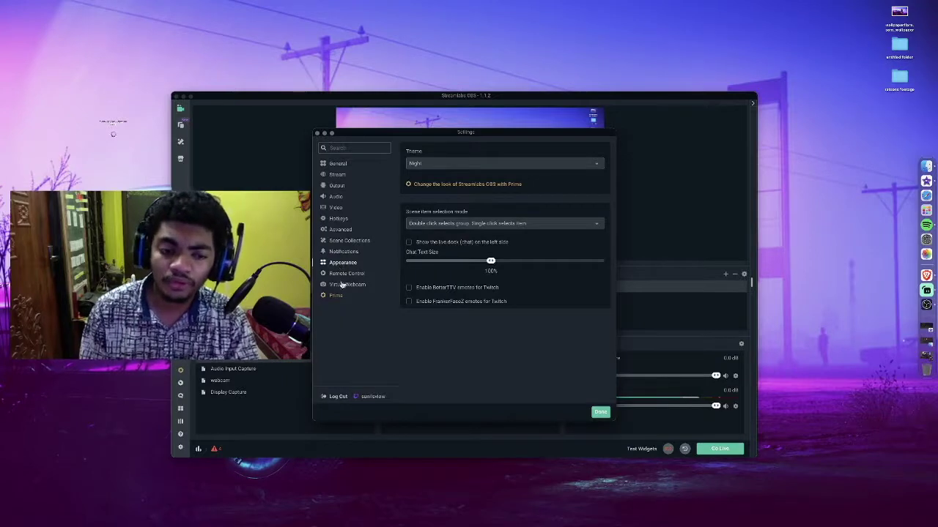
{"action": "left_click", "coordinate": [349, 252]}
{"action": "left_click", "coordinate": [353, 241]}
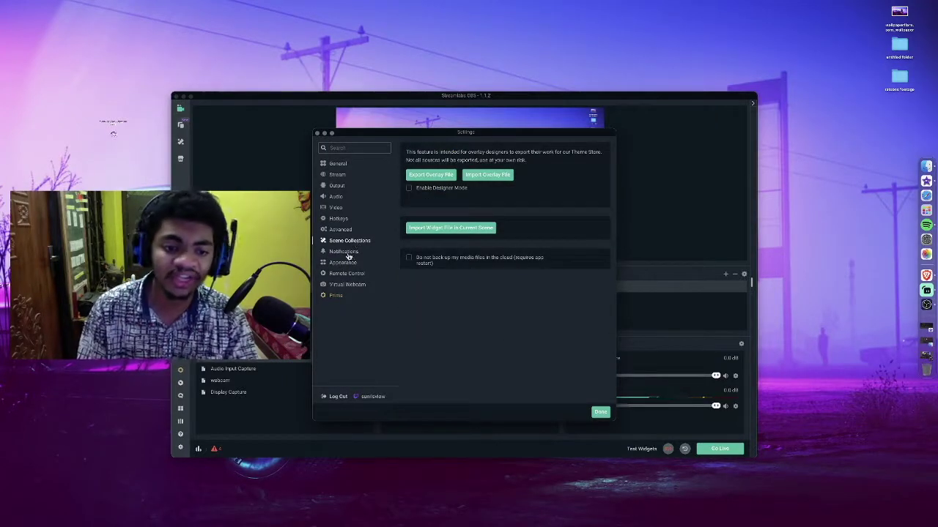
{"action": "left_click", "coordinate": [349, 253]}
{"action": "left_click", "coordinate": [354, 265]}
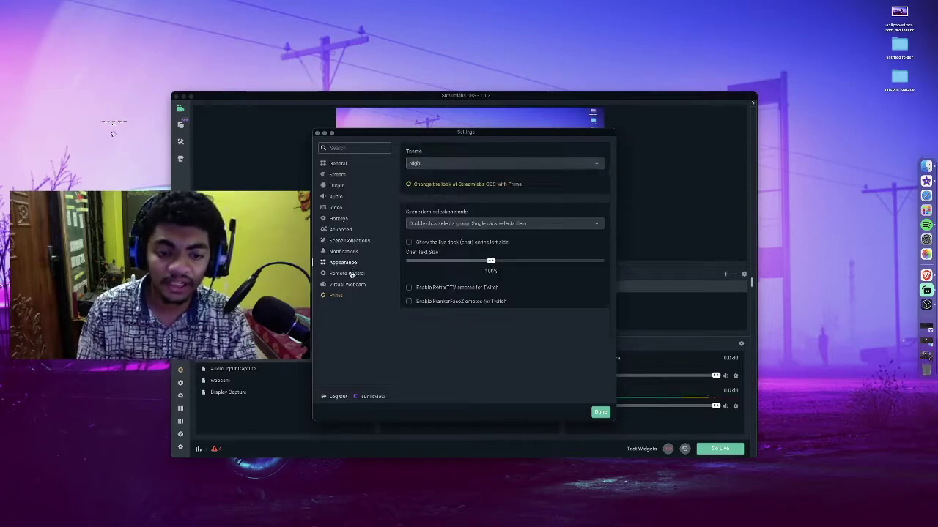
{"action": "left_click", "coordinate": [352, 276]}
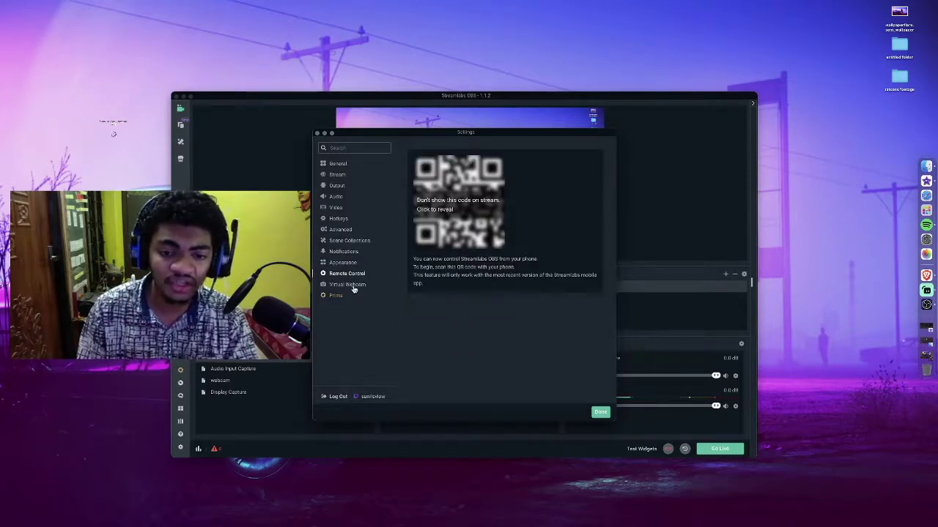
{"action": "left_click", "coordinate": [601, 413]}
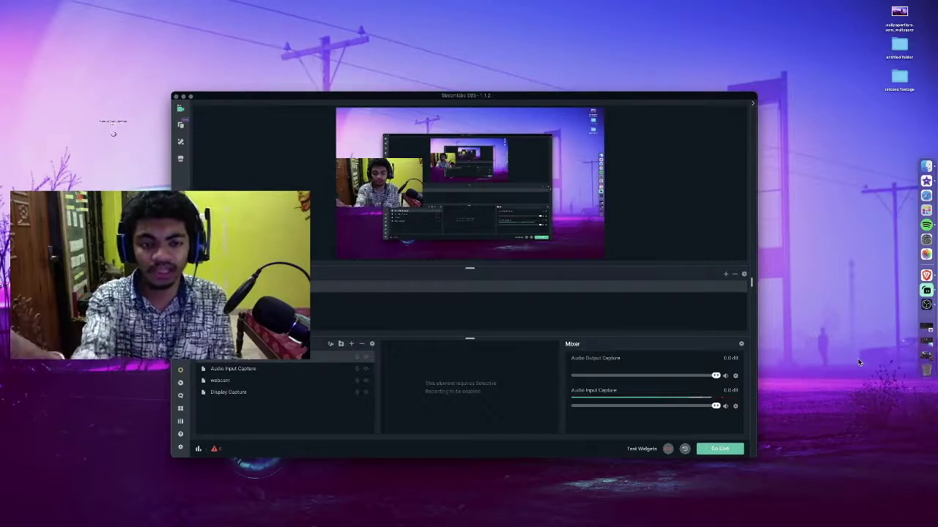
Reopen the program settings to check the available stream destinations, and close them again
{"action": "left_click", "coordinate": [180, 448]}
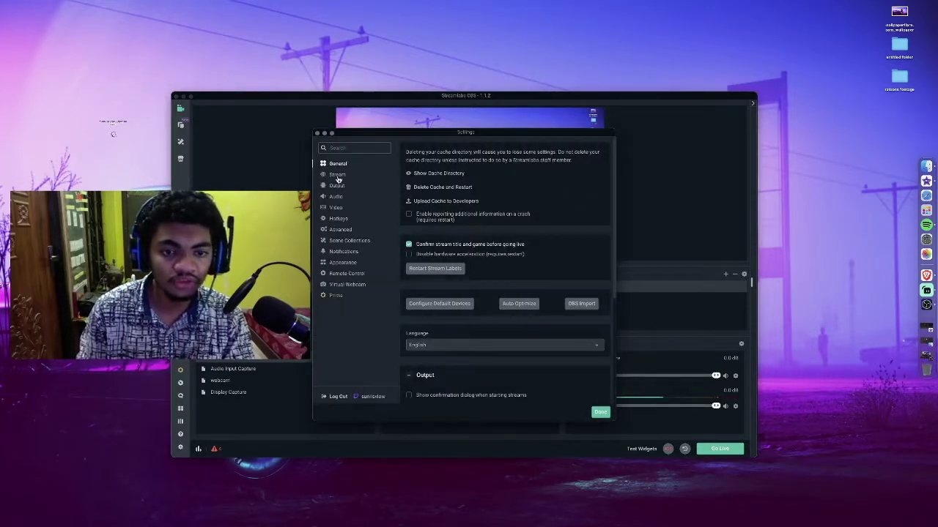
{"action": "left_click", "coordinate": [338, 176]}
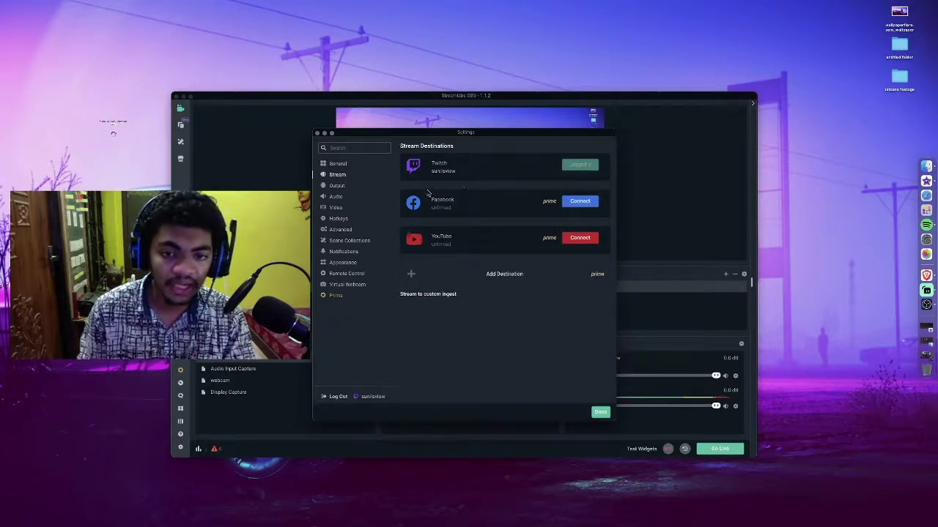
{"action": "left_click", "coordinate": [600, 413]}
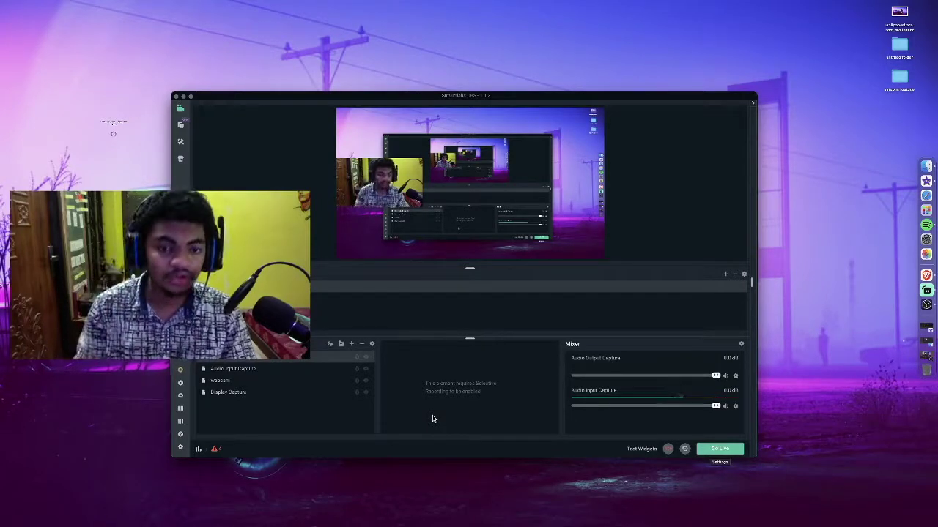
Bring up the stream destinations in the settings and move the Settings window away from the scene preview
{"action": "left_click", "coordinate": [181, 449]}
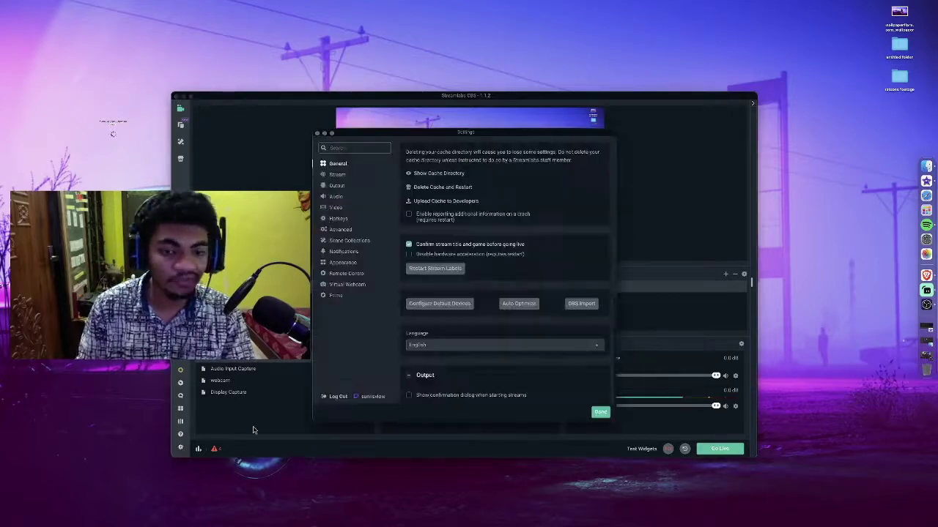
{"action": "left_click", "coordinate": [338, 175]}
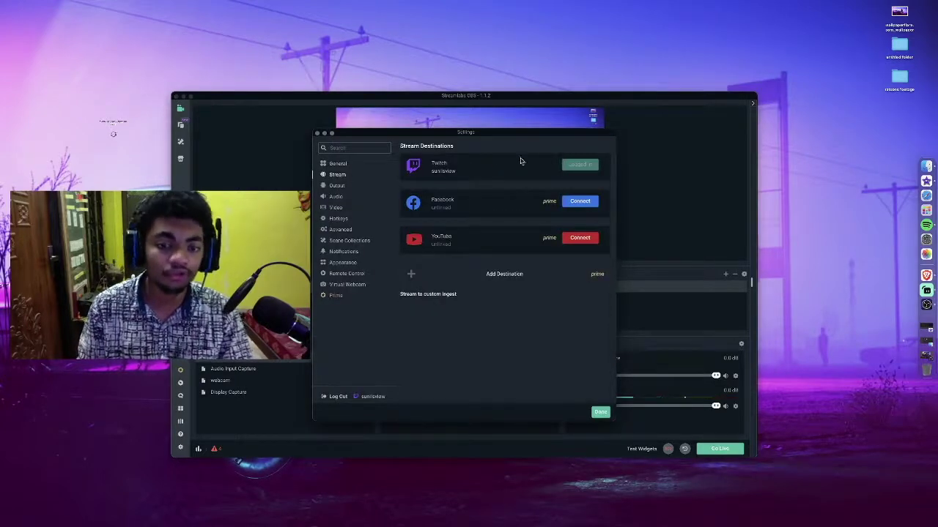
{"action": "left_click_drag", "start_coordinate": [530, 132], "coordinate": [705, 223]}
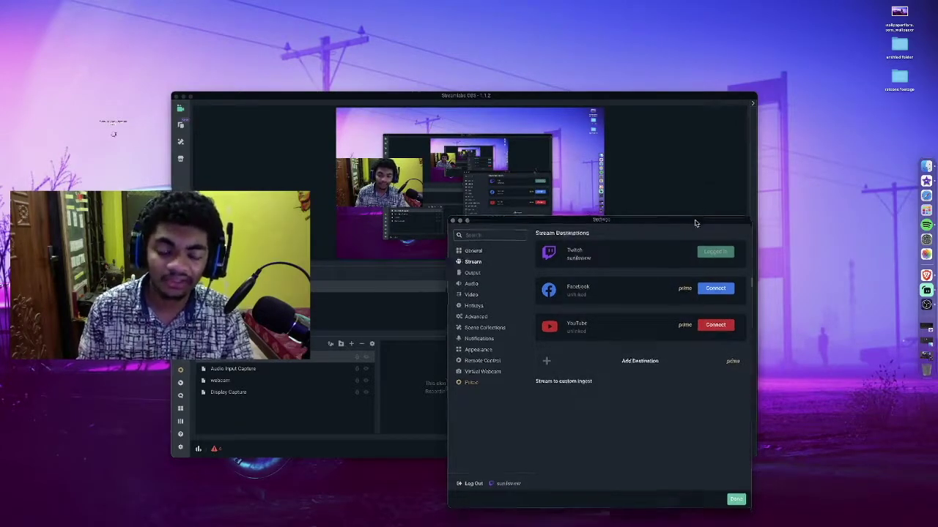
Check the stream destinations once more, close the Settings window, and switch briefly to the OBS window
{"action": "left_click_drag", "start_coordinate": [696, 223], "coordinate": [718, 193]}
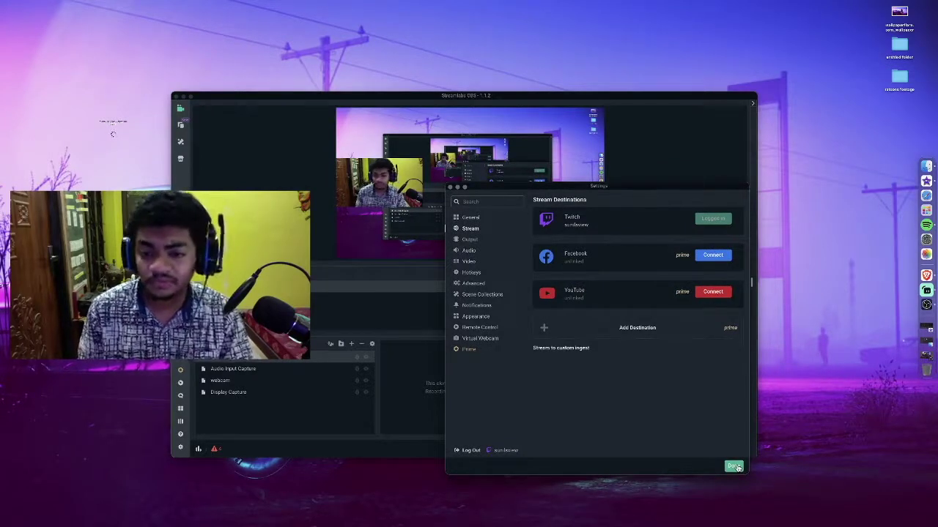
{"action": "left_click", "coordinate": [734, 467]}
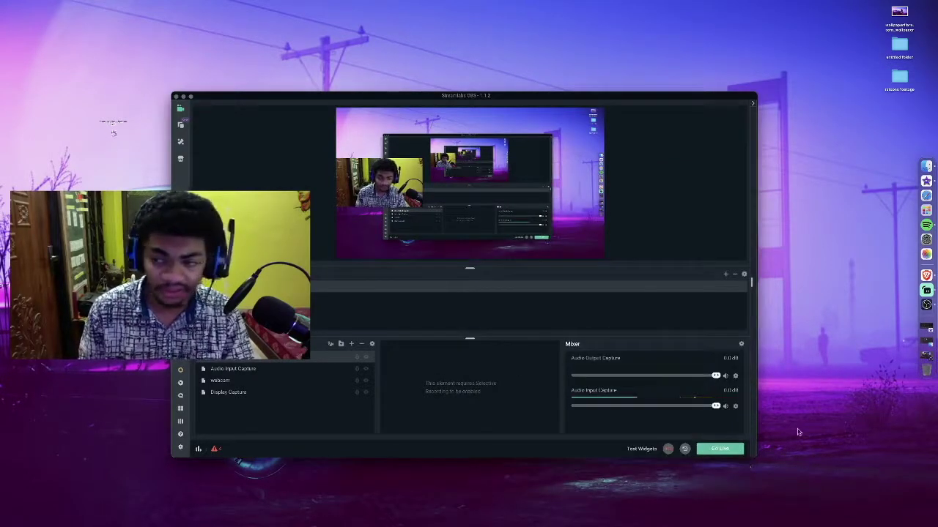
{"action": "left_click", "coordinate": [927, 311]}
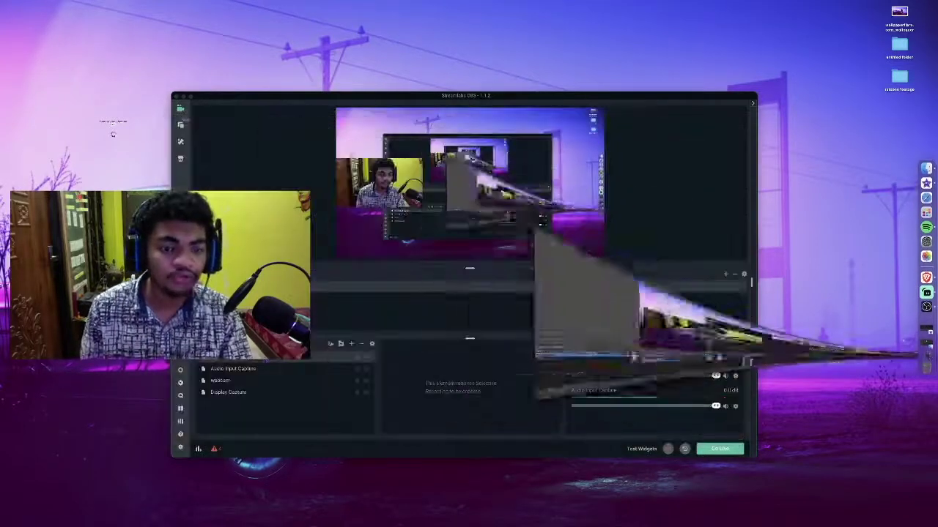
Add a new empty scene and return to the original scene containing the display, webcam and audio sources
{"action": "left_click", "coordinate": [725, 274]}
{"action": "left_click", "coordinate": [522, 311]}
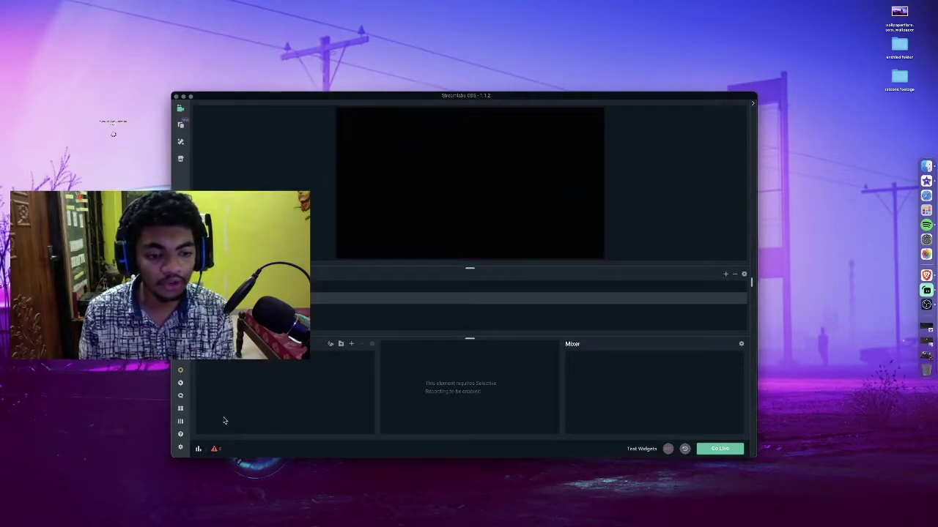
{"action": "left_click", "coordinate": [278, 286]}
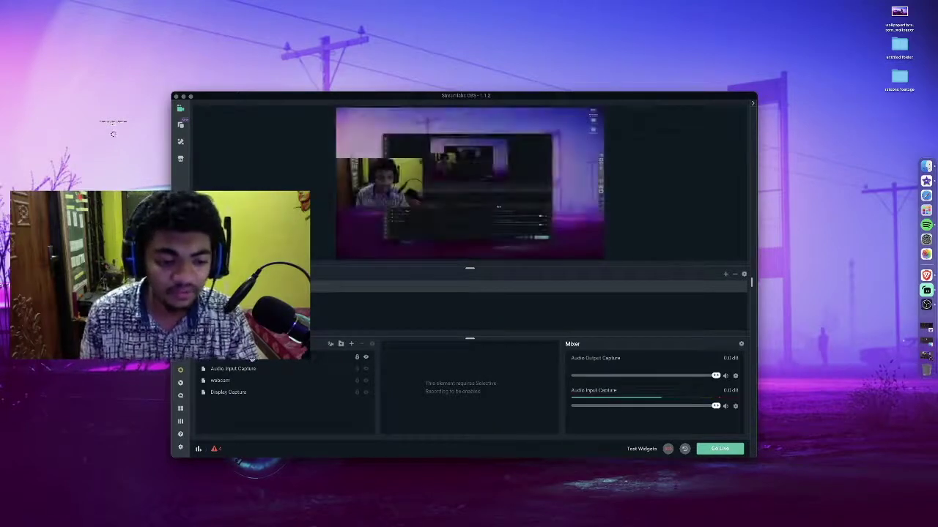
Open the webcam source's filters, look through the visual presets, and close the filters without choosing one
{"action": "left_click", "coordinate": [219, 381]}
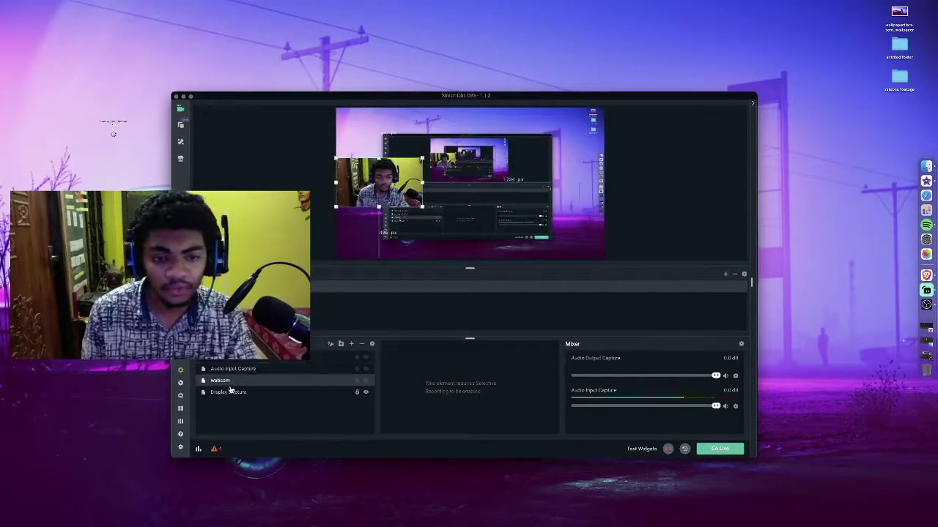
{"action": "right_click", "coordinate": [227, 383]}
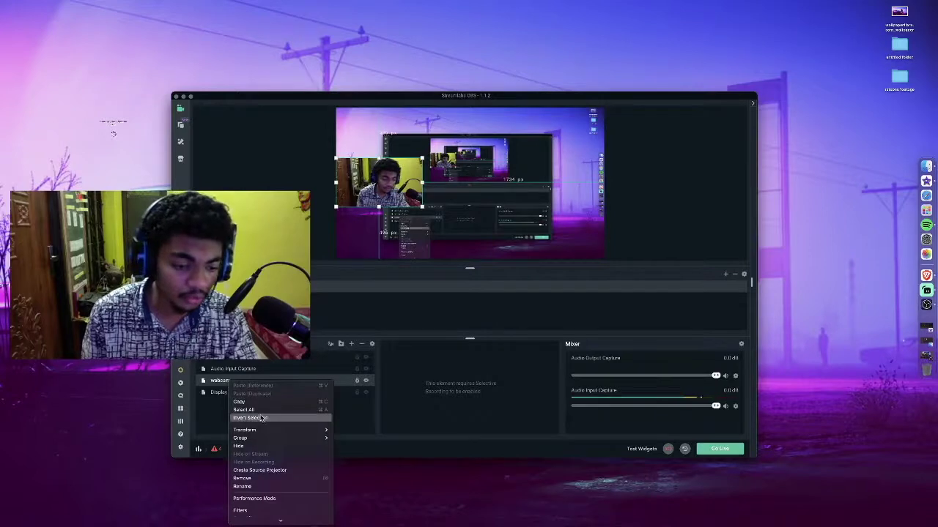
{"action": "scroll", "coordinate": [249, 510], "scroll_direction": "down", "scroll_amount": 3}
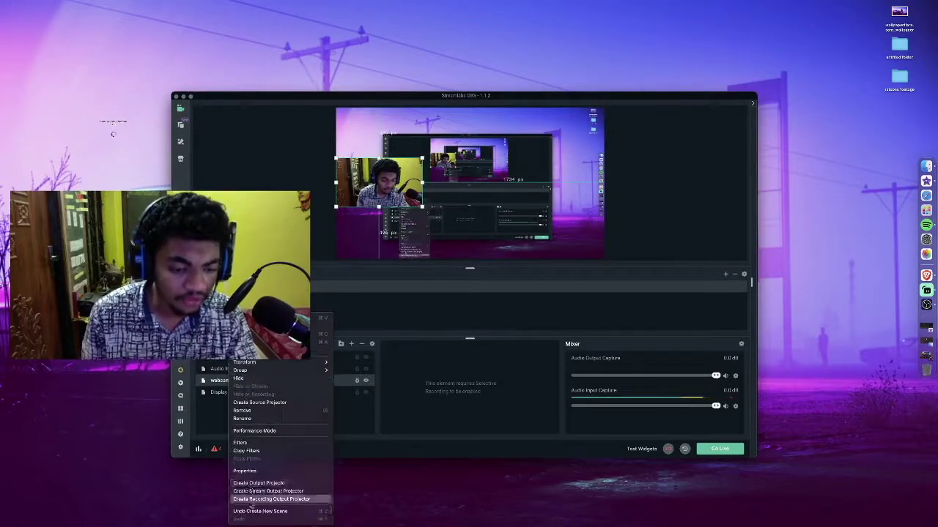
{"action": "left_click", "coordinate": [242, 444]}
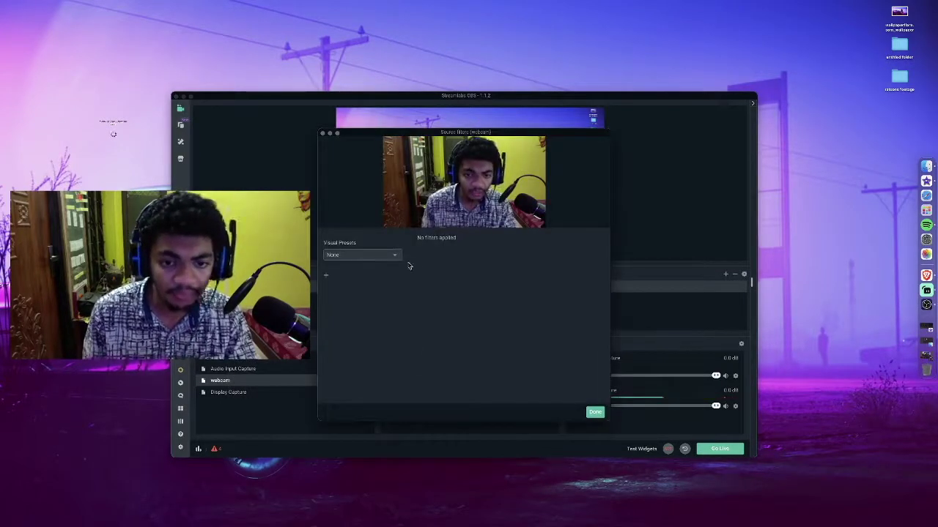
{"action": "left_click", "coordinate": [360, 255]}
{"action": "scroll", "coordinate": [360, 285], "scroll_direction": "down", "scroll_amount": 5}
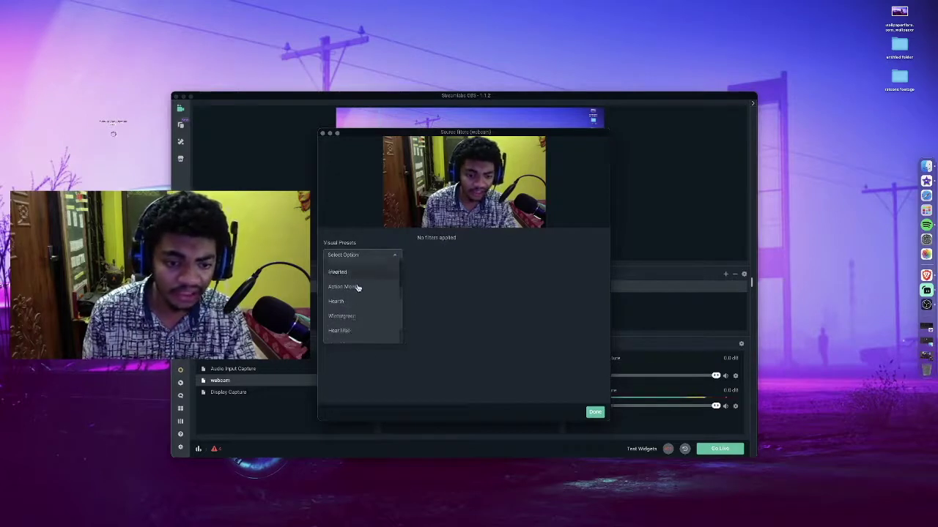
{"action": "scroll", "coordinate": [368, 300], "scroll_direction": "up", "scroll_amount": 5}
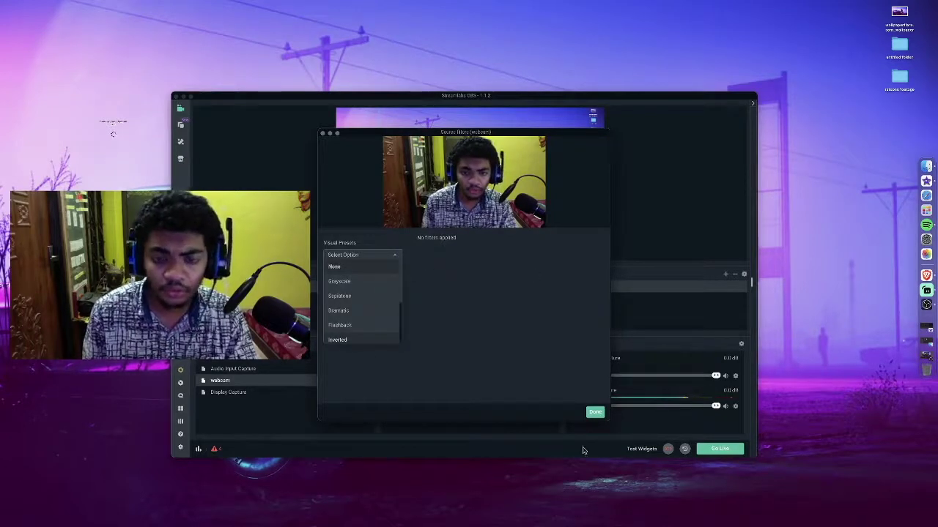
{"action": "left_click", "coordinate": [596, 413]}
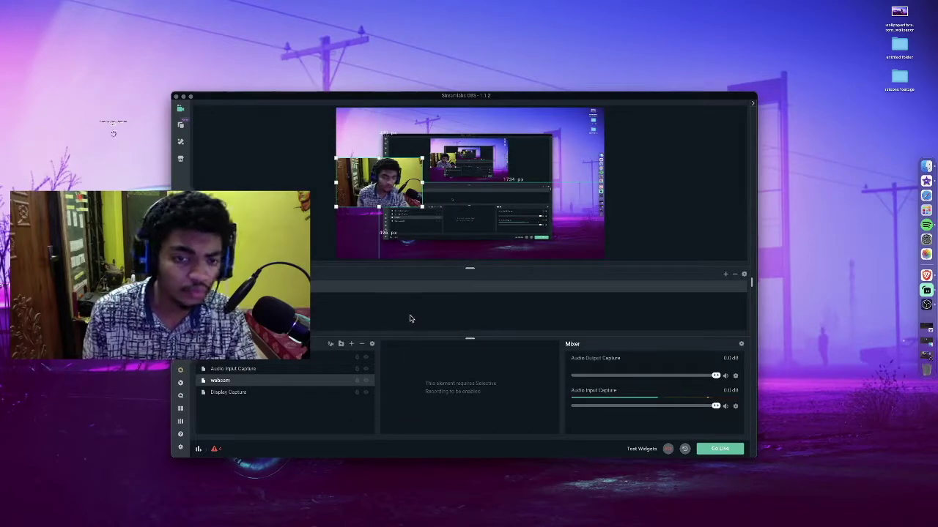
Check the mixer options for Audio Input Capture, and go through the scene's sources, ending with Audio Input Capture selected
{"action": "left_click", "coordinate": [736, 407]}
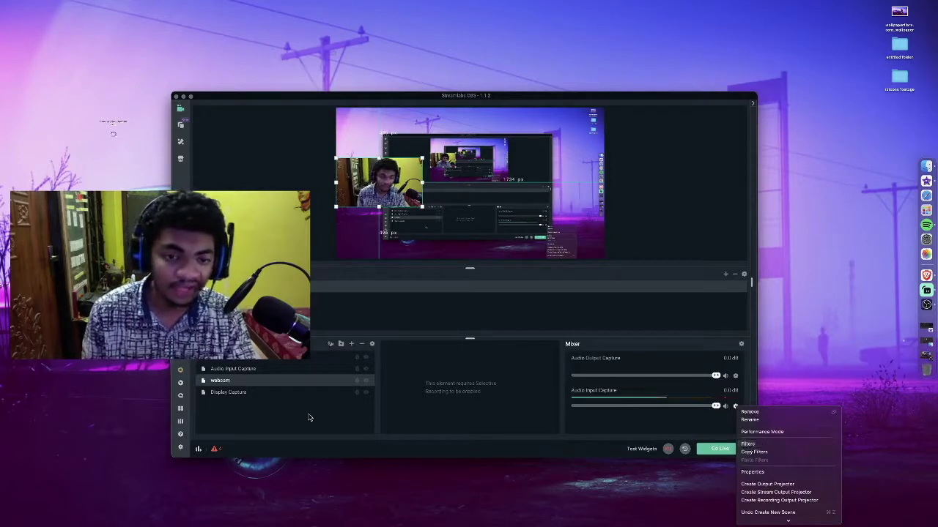
{"action": "left_click", "coordinate": [220, 391]}
{"action": "left_click", "coordinate": [230, 394]}
{"action": "left_click", "coordinate": [230, 381]}
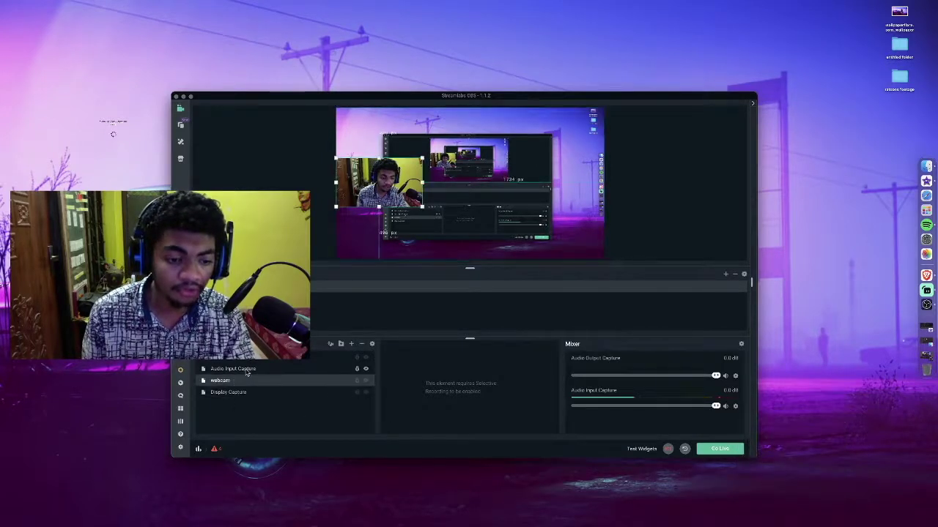
{"action": "left_click", "coordinate": [248, 370]}
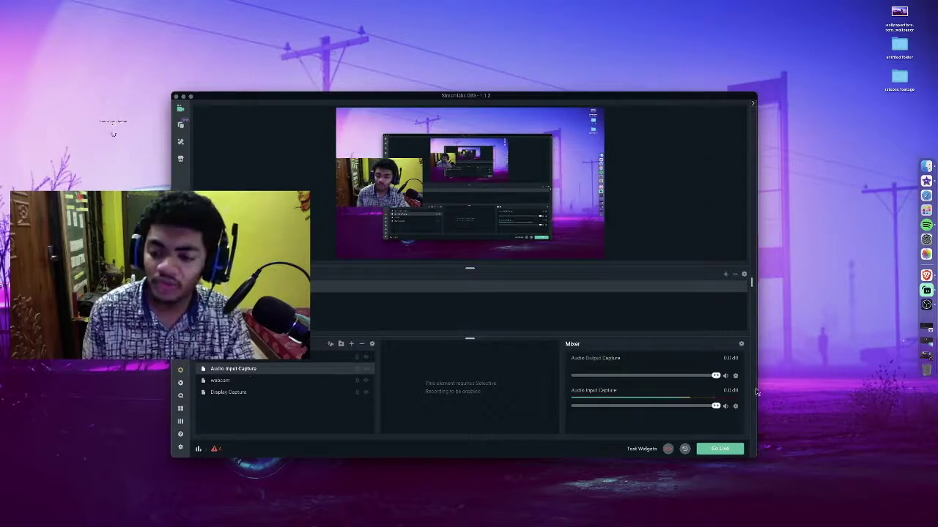
Open the filters of Audio Input Capture, start a new filter, and review the available filter types
{"action": "left_click", "coordinate": [735, 407]}
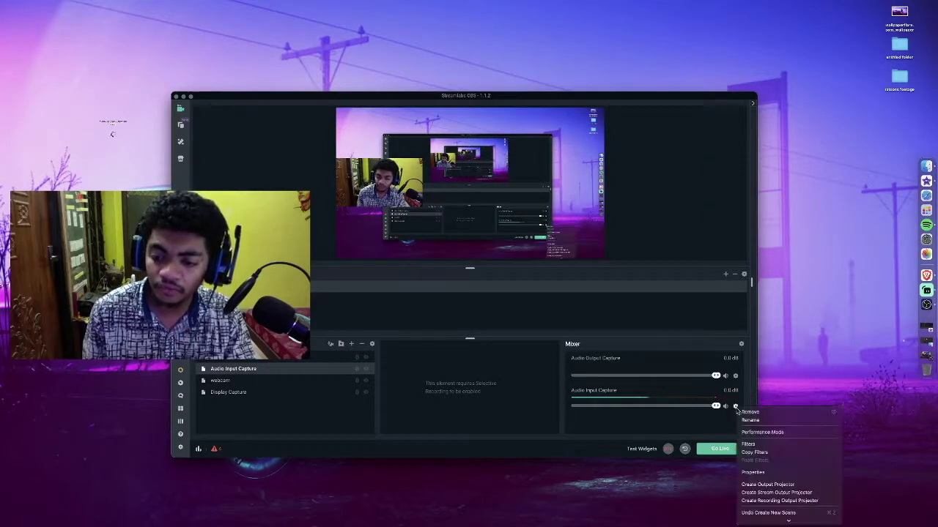
{"action": "left_click", "coordinate": [748, 445]}
{"action": "left_click_drag", "start_coordinate": [446, 133], "coordinate": [517, 208]}
{"action": "left_click_drag", "start_coordinate": [460, 212], "coordinate": [336, 215]}
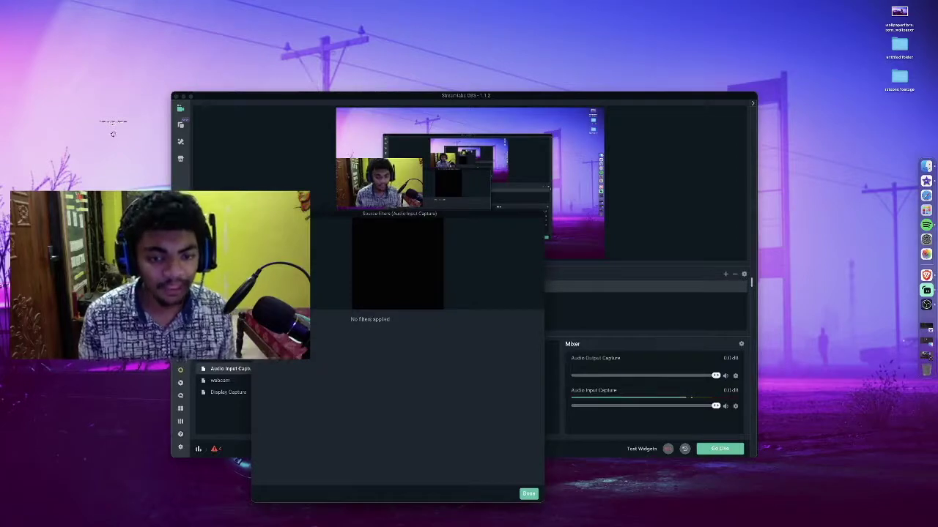
{"action": "left_click", "coordinate": [265, 319]}
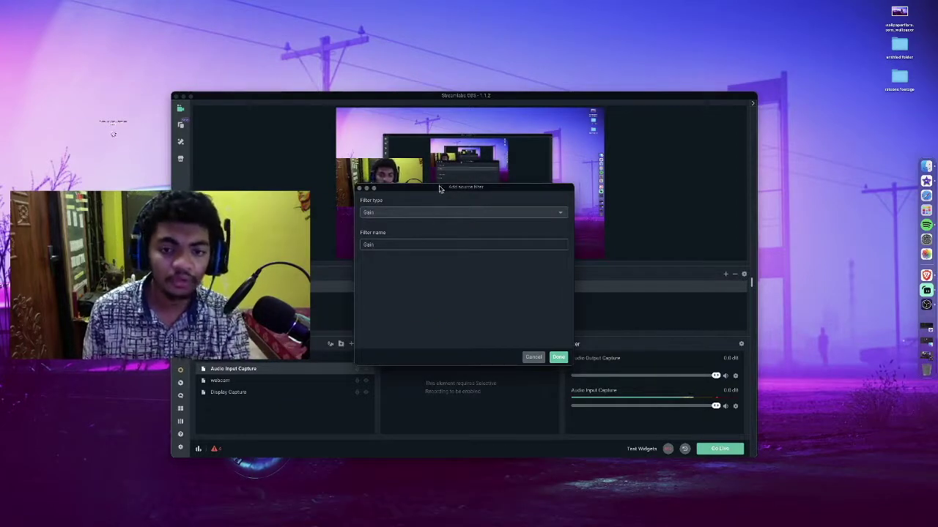
{"action": "left_click", "coordinate": [435, 214]}
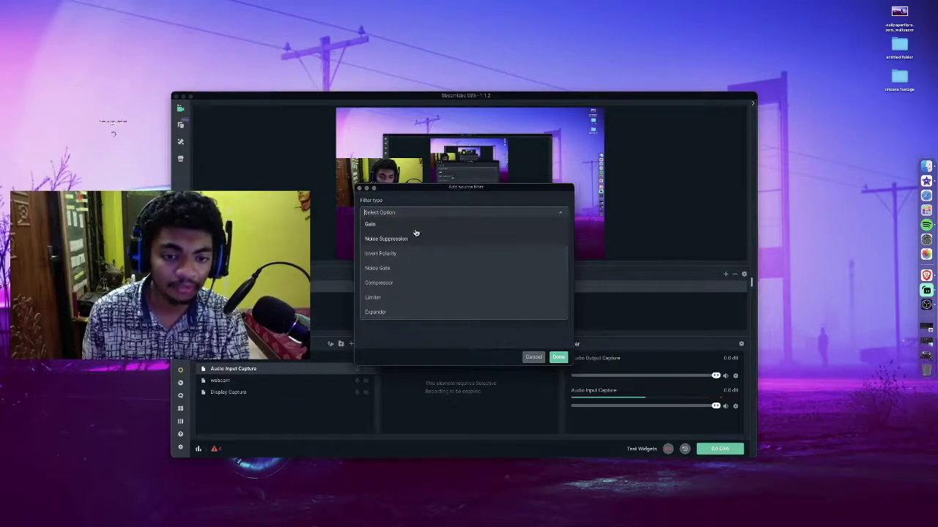
{"action": "left_click_drag", "start_coordinate": [446, 188], "coordinate": [559, 211]}
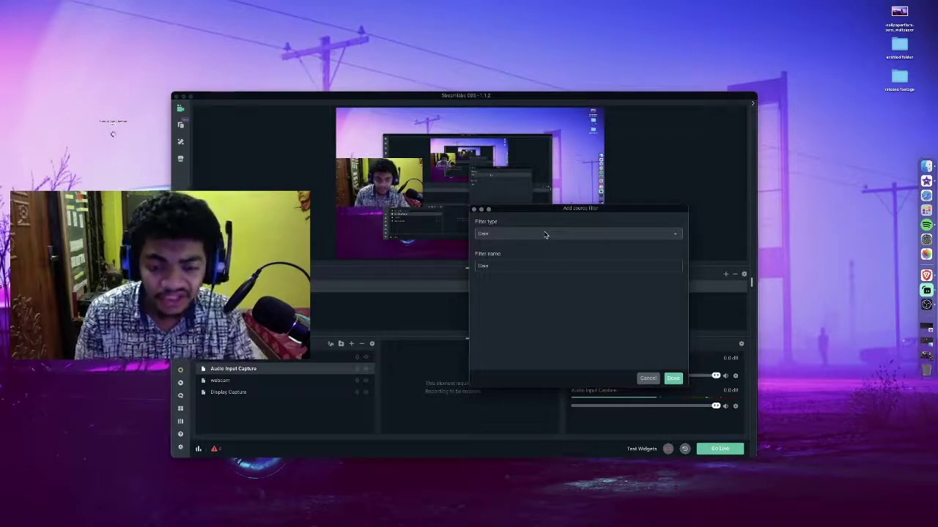
Add a Gain filter to Audio Input Capture and close its filters
{"action": "left_click", "coordinate": [545, 234]}
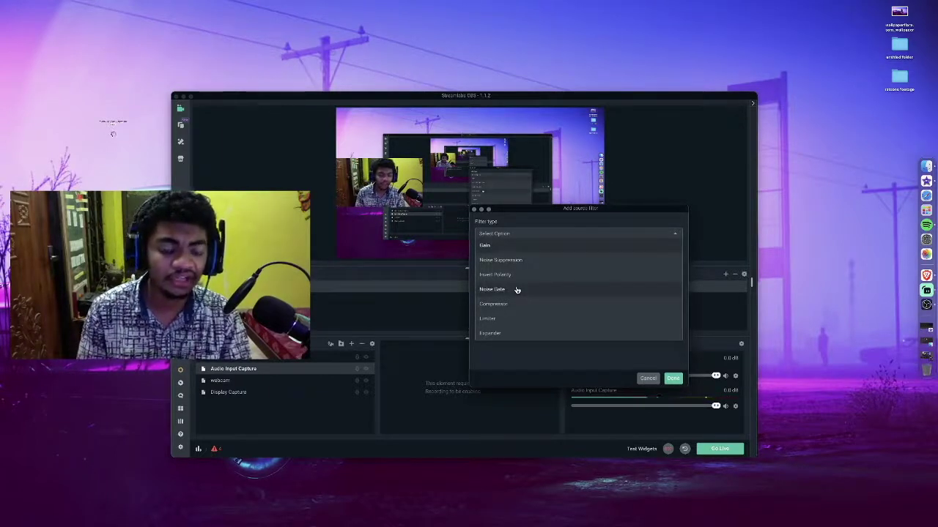
{"action": "left_click", "coordinate": [526, 247]}
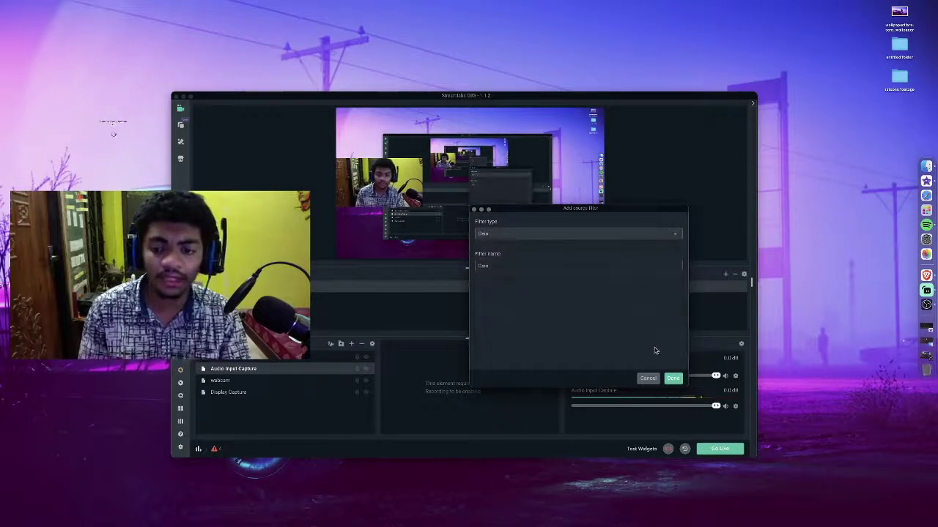
{"action": "left_click", "coordinate": [672, 379]}
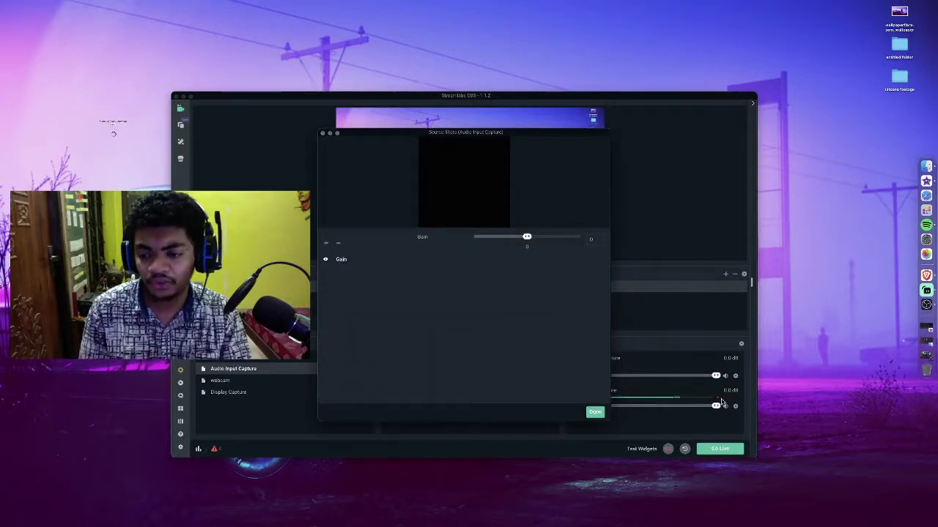
{"action": "left_click", "coordinate": [595, 412]}
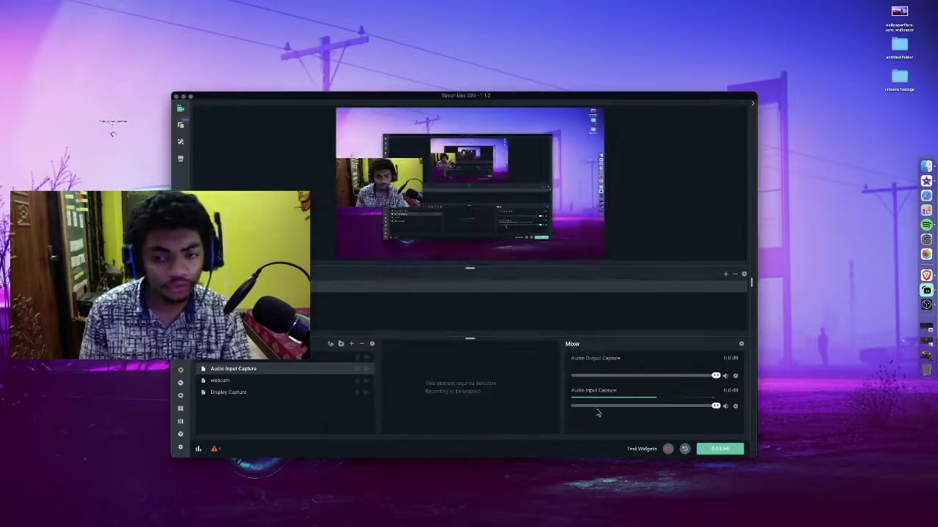
Reopen the Audio Input Capture filters, remove the Gain filter, add a Gain filter again, and close the filters
{"action": "left_click", "coordinate": [735, 407]}
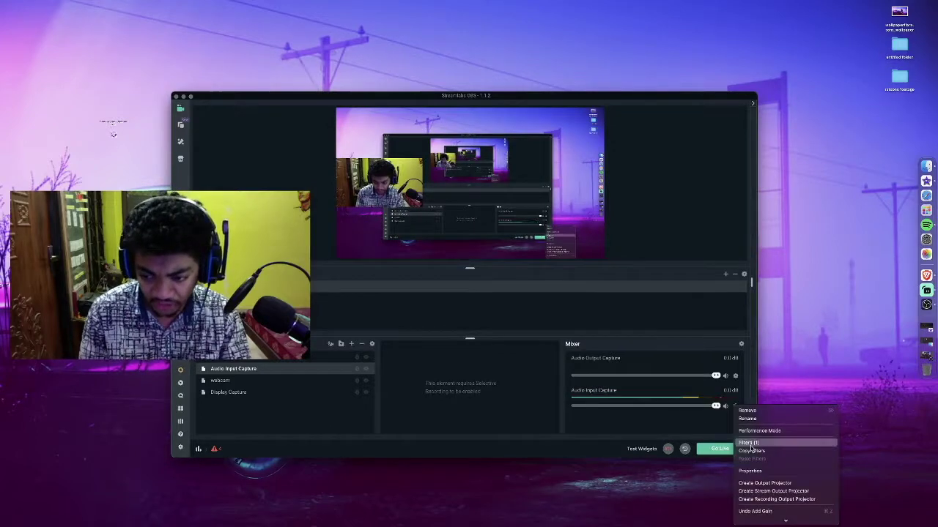
{"action": "left_click", "coordinate": [744, 442]}
{"action": "left_click", "coordinate": [337, 244]}
{"action": "left_click", "coordinate": [325, 244]}
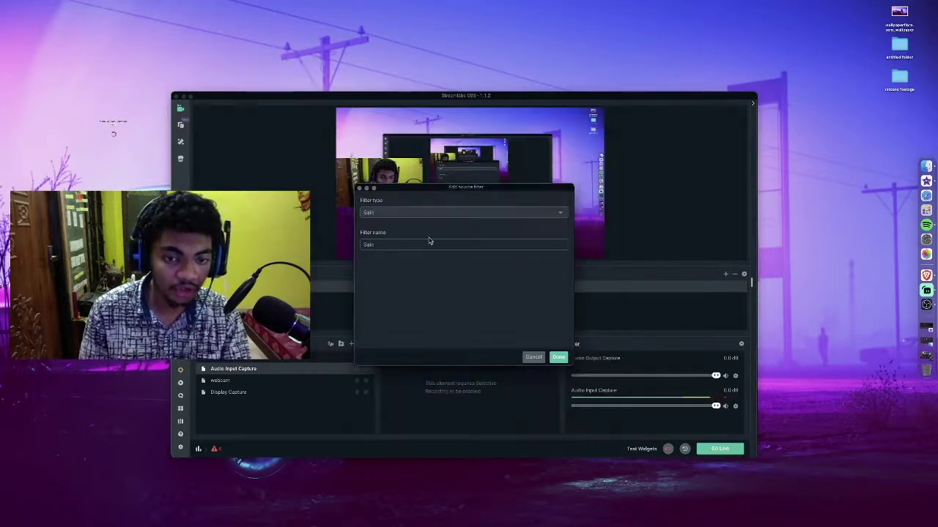
{"action": "left_click", "coordinate": [455, 213]}
{"action": "left_click_drag", "start_coordinate": [450, 188], "coordinate": [643, 221]}
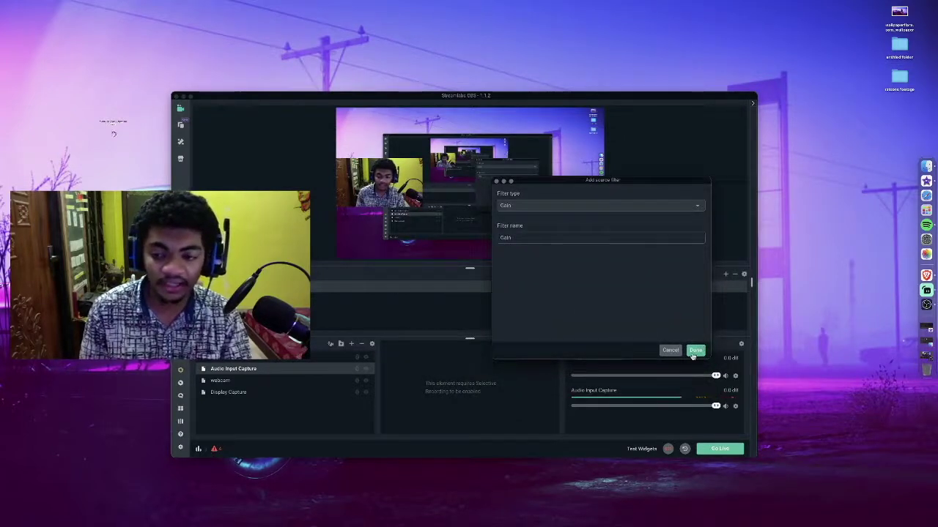
{"action": "left_click", "coordinate": [694, 351]}
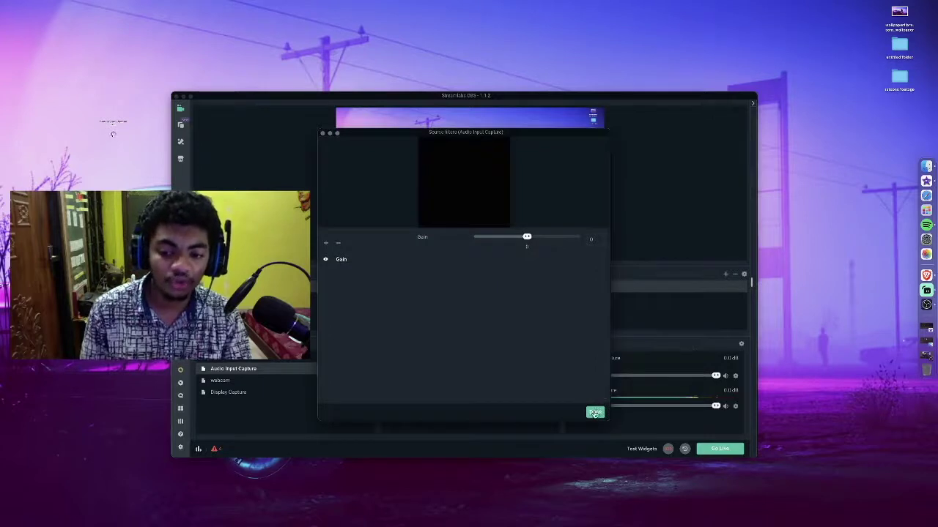
{"action": "left_click", "coordinate": [595, 413]}
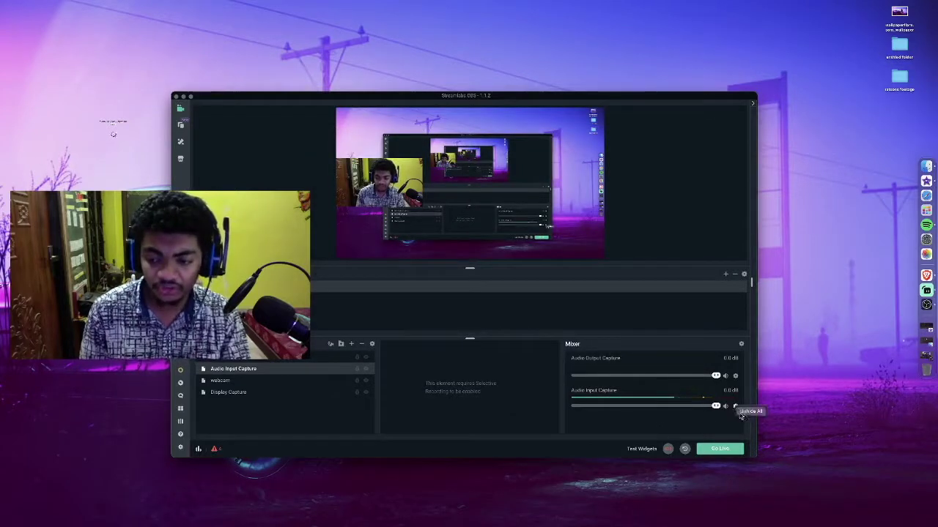
Remove the Gain filter from Audio Input Capture and close its filters window
{"action": "left_click", "coordinate": [734, 406]}
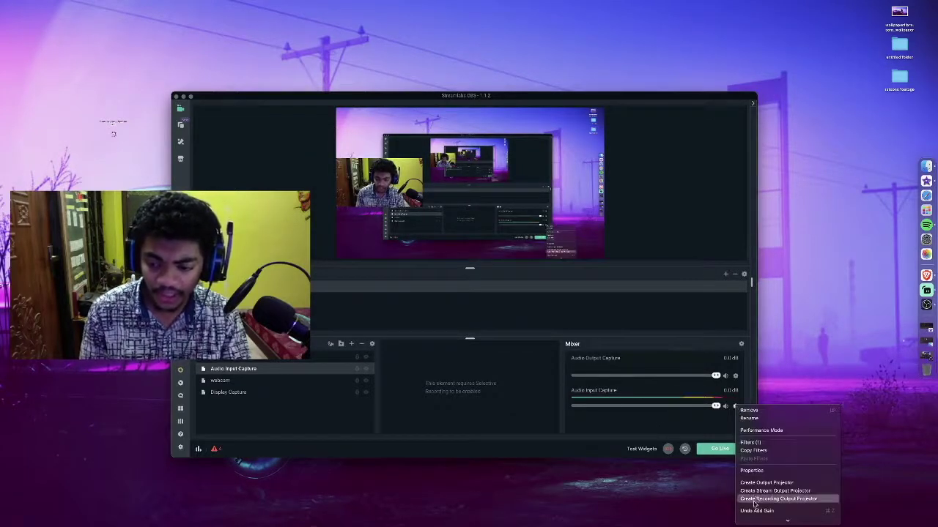
{"action": "scroll", "coordinate": [755, 502], "scroll_direction": "down", "scroll_amount": 1}
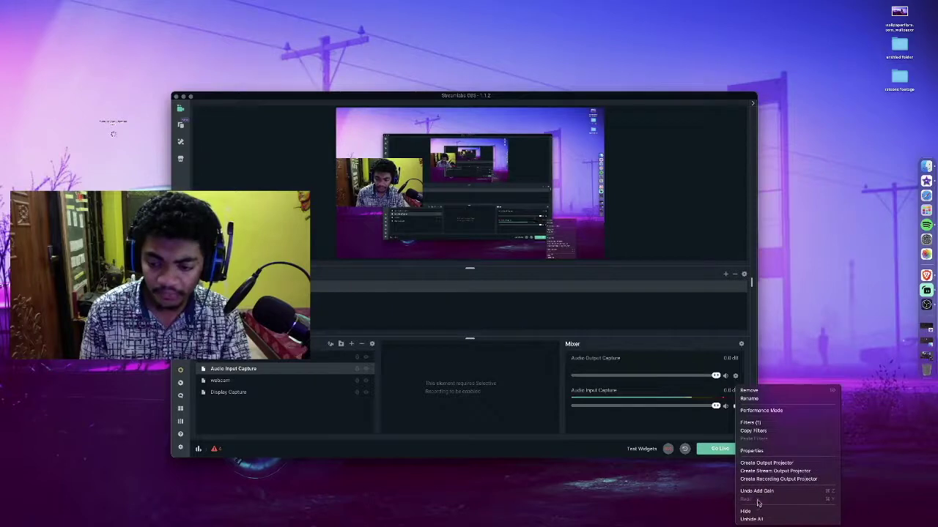
{"action": "left_click", "coordinate": [760, 424]}
{"action": "left_click", "coordinate": [338, 244]}
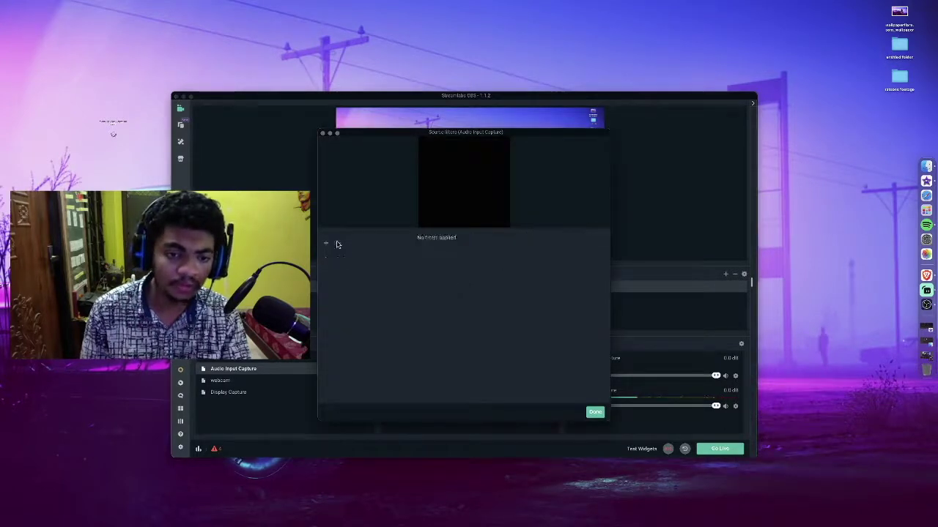
{"action": "left_click", "coordinate": [322, 135]}
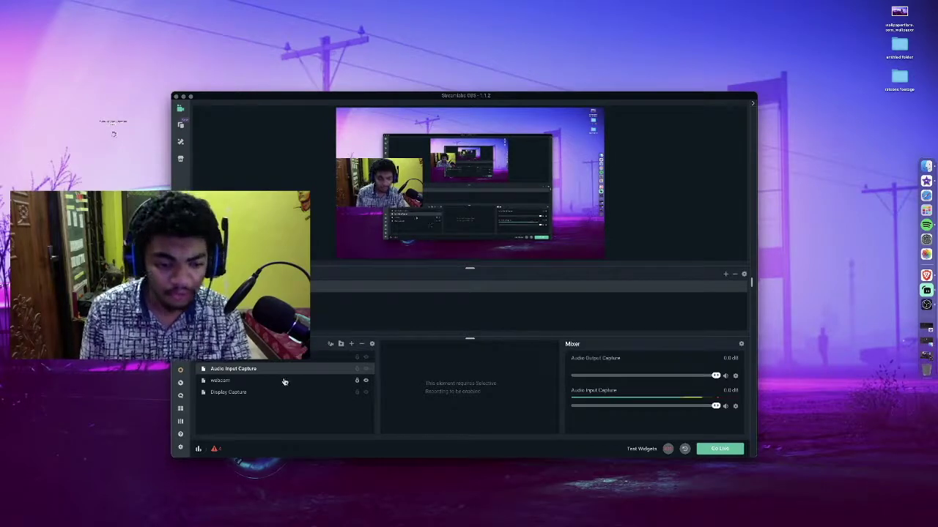
Highlight the Display Capture, webcam and Audio Input Capture sources in turn
{"action": "left_click", "coordinate": [260, 393]}
{"action": "left_click", "coordinate": [254, 382]}
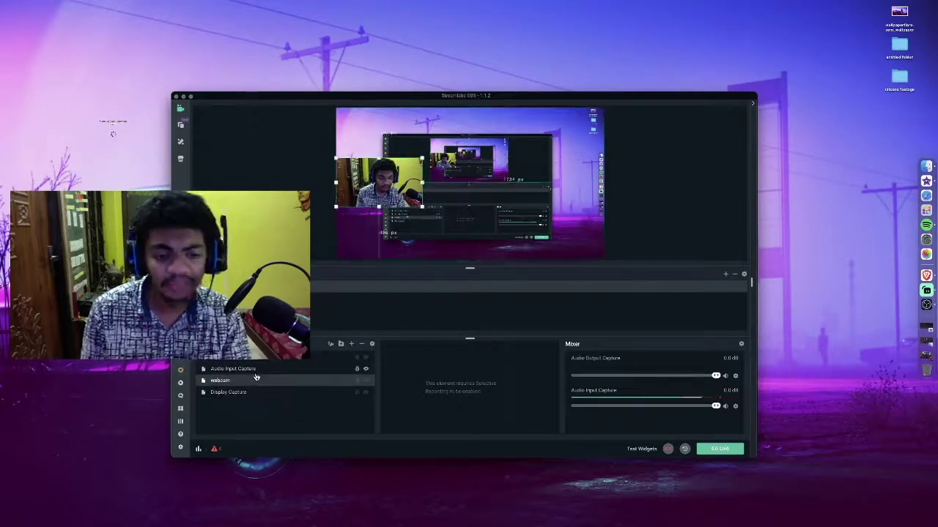
{"action": "left_click", "coordinate": [257, 368]}
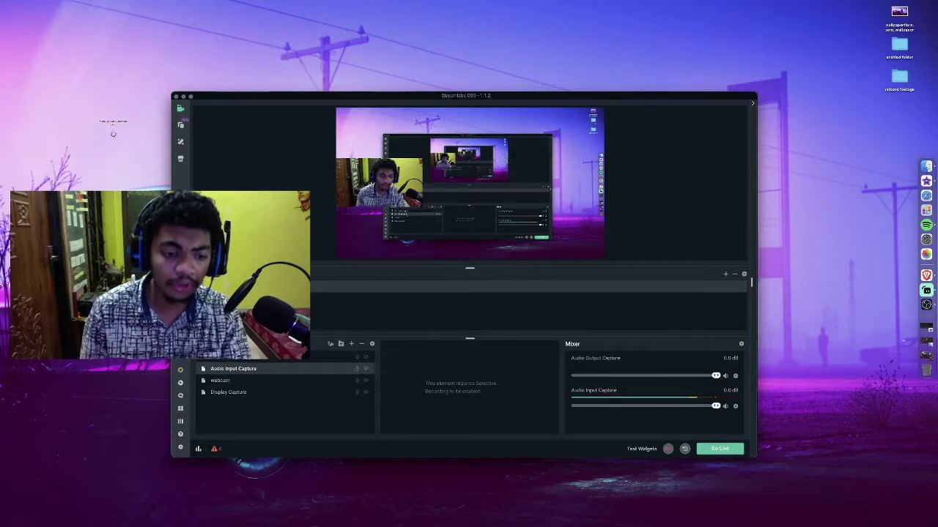
Switch to OBS Studio and place its window over the Streamlabs OBS window
{"action": "left_click", "coordinate": [315, 418]}
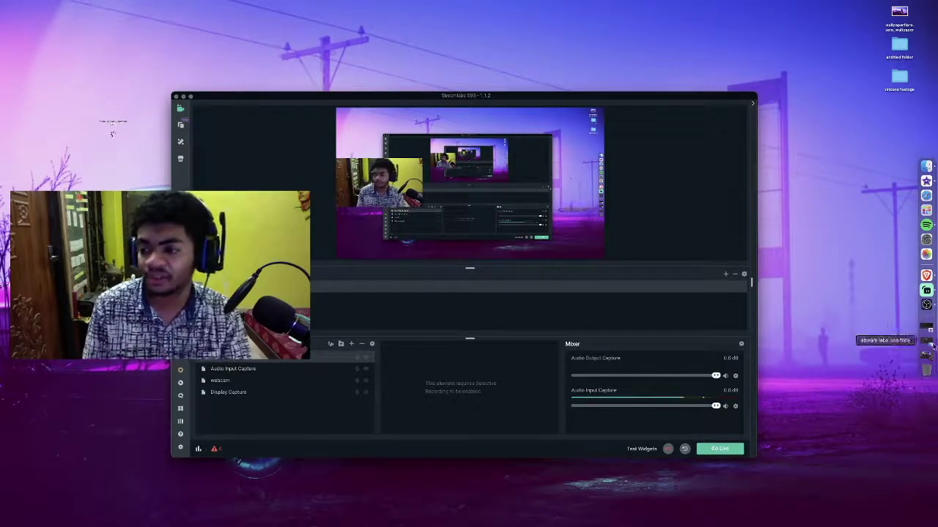
{"action": "left_click", "coordinate": [926, 304]}
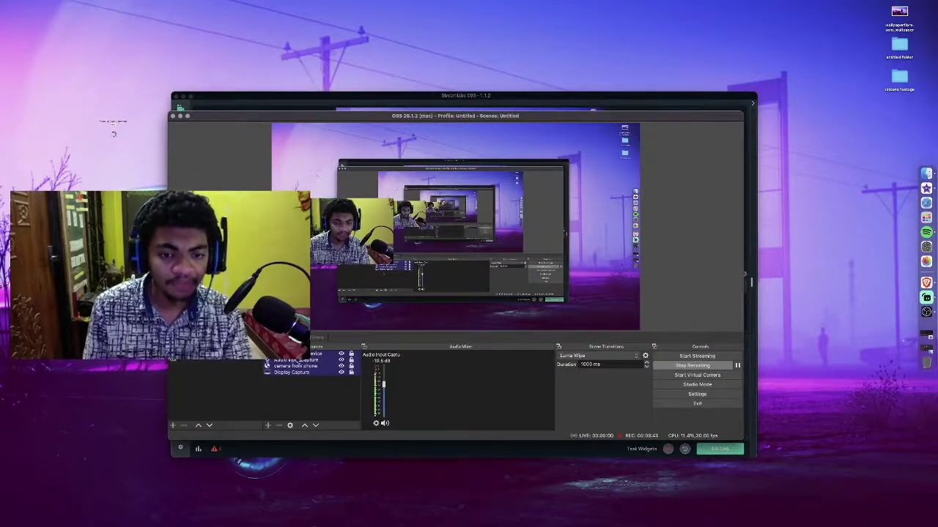
{"action": "mouse_move", "coordinate": [418, 118]}
{"action": "left_mouse_down"}
{"action": "mouse_move", "coordinate": [365, 89]}
{"action": "mouse_move", "coordinate": [428, 109]}
{"action": "left_mouse_up"}
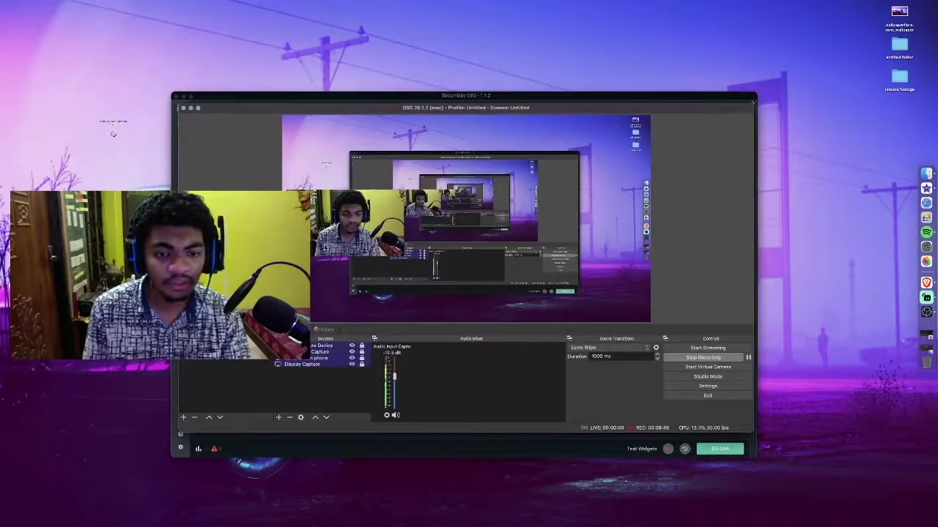
Move the webcam overlay to the right edge of the canvas, lock the Video Capture Device source, and clear the source selection
{"action": "left_click", "coordinate": [315, 346]}
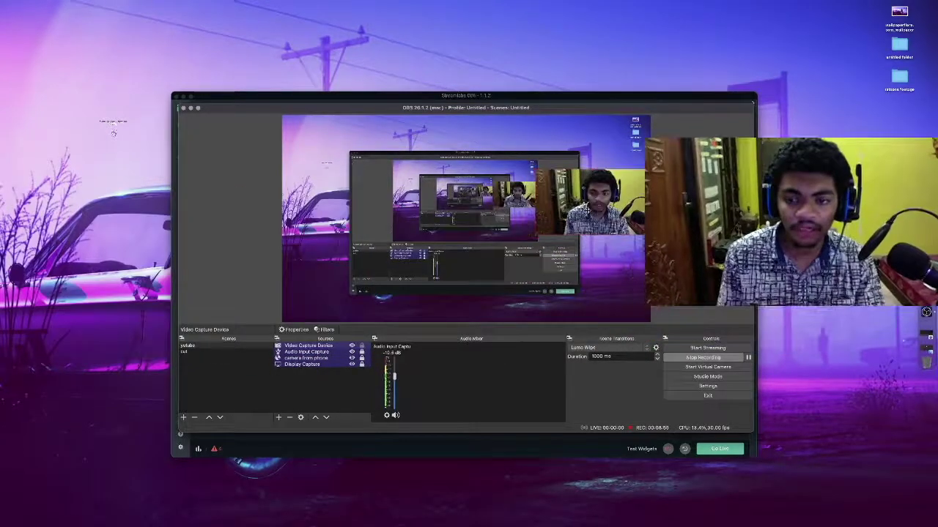
{"action": "left_click", "coordinate": [363, 346]}
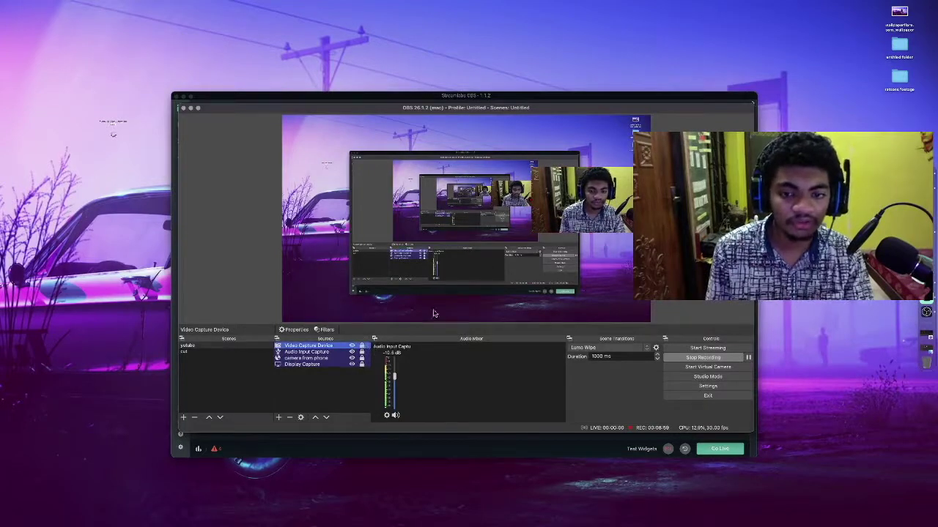
{"action": "left_click", "coordinate": [315, 401]}
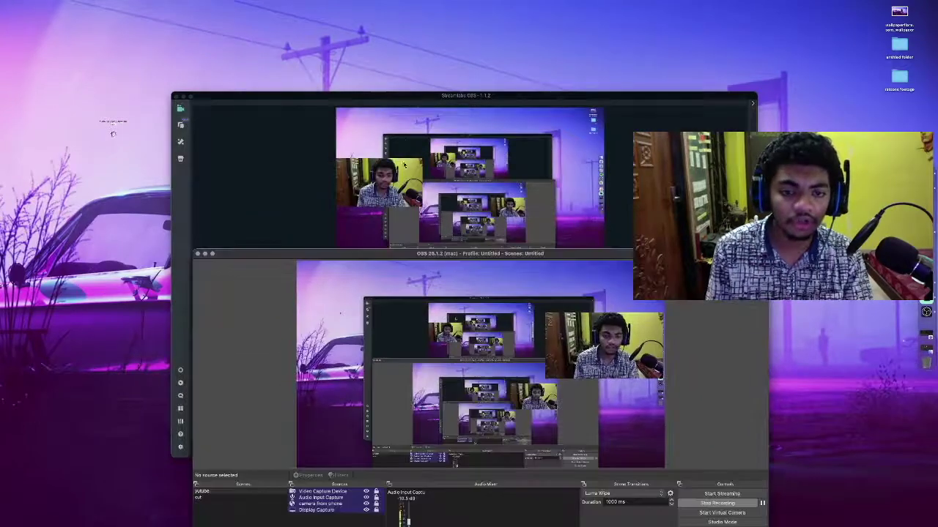
Shift the Streamlabs OBS window up and to the left, and place the OBS Studio window over it
{"action": "left_click_drag", "start_coordinate": [420, 103], "coordinate": [391, 77]}
{"action": "left_click", "coordinate": [399, 272]}
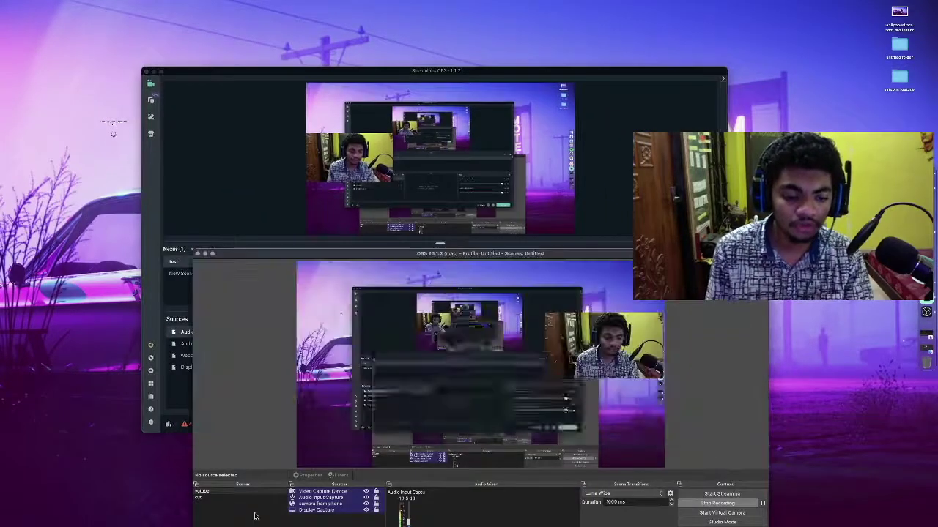
{"action": "left_click_drag", "start_coordinate": [424, 253], "coordinate": [388, 78]}
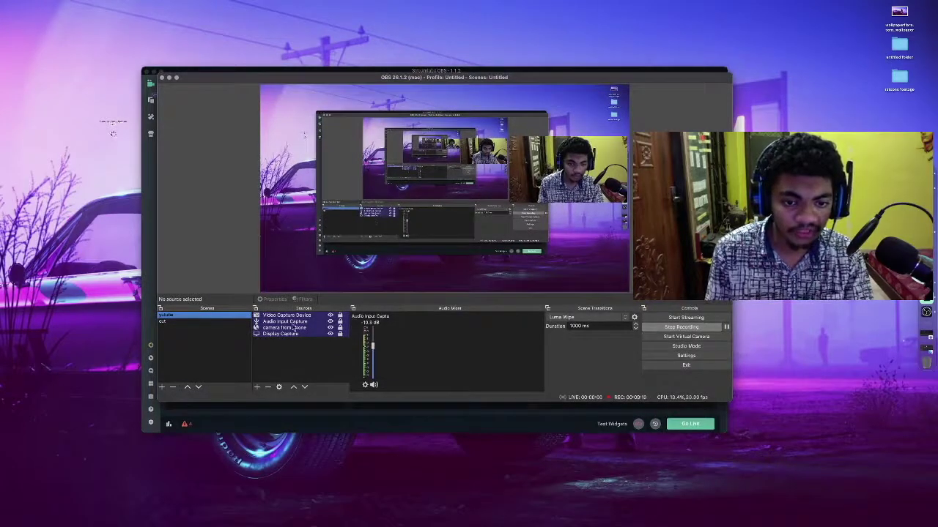
Show the option for adding a source to the OBS scene and dismiss it without adding one
{"action": "right_click", "coordinate": [275, 366]}
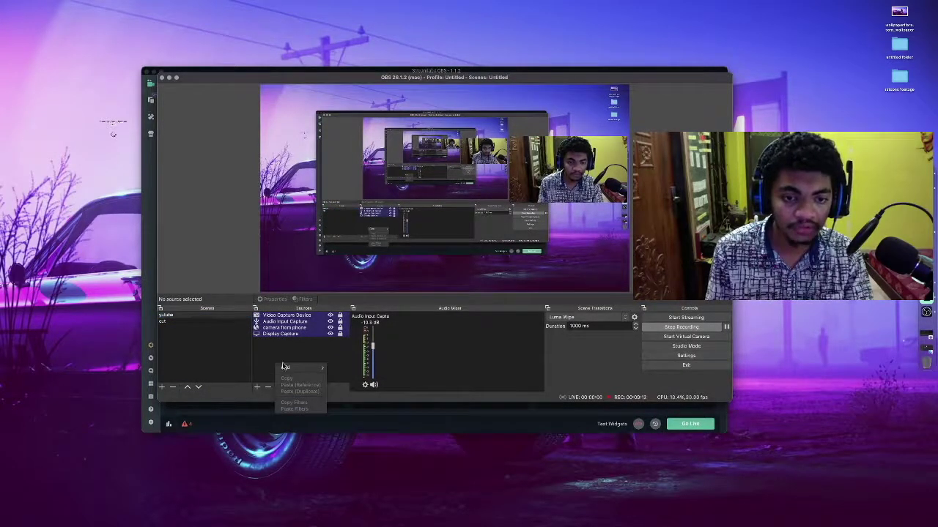
{"action": "mouse_move", "coordinate": [286, 367]}
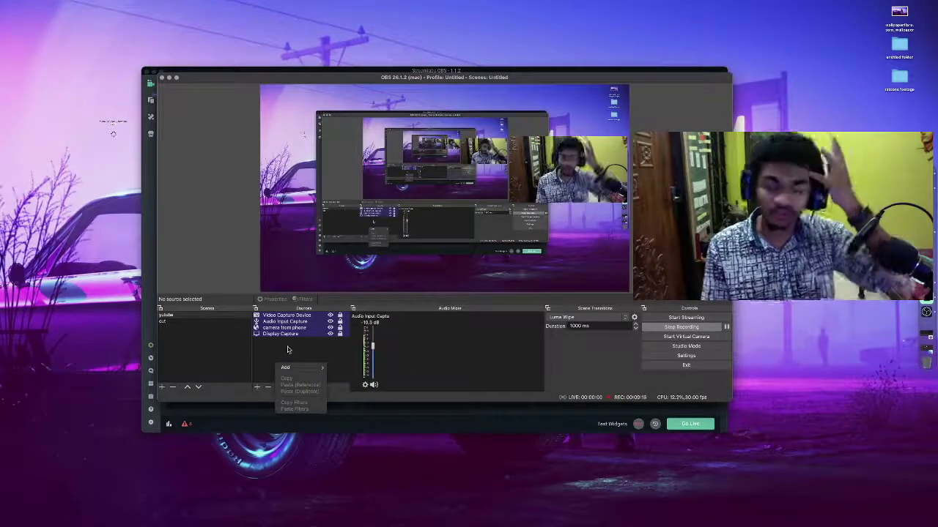
{"action": "left_click", "coordinate": [172, 325]}
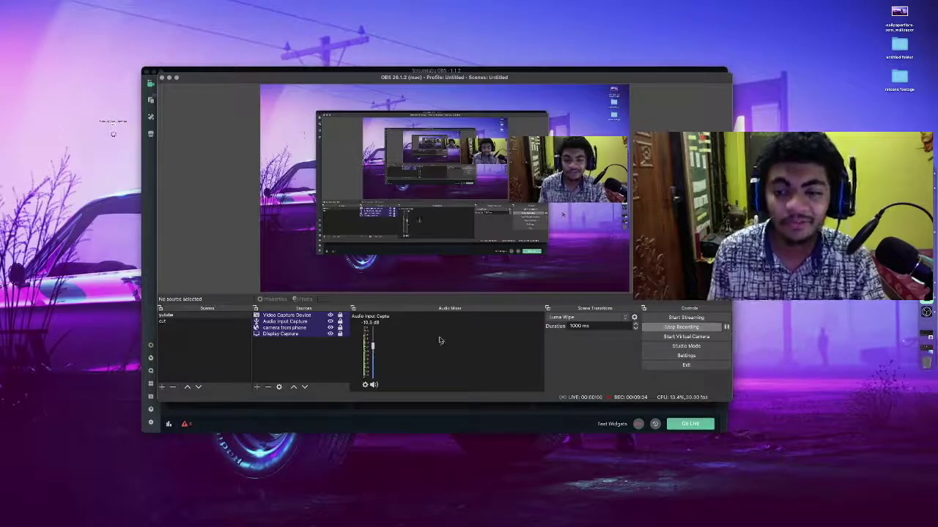
Bring Streamlabs OBS to the front and close its window
{"action": "left_click", "coordinate": [445, 71]}
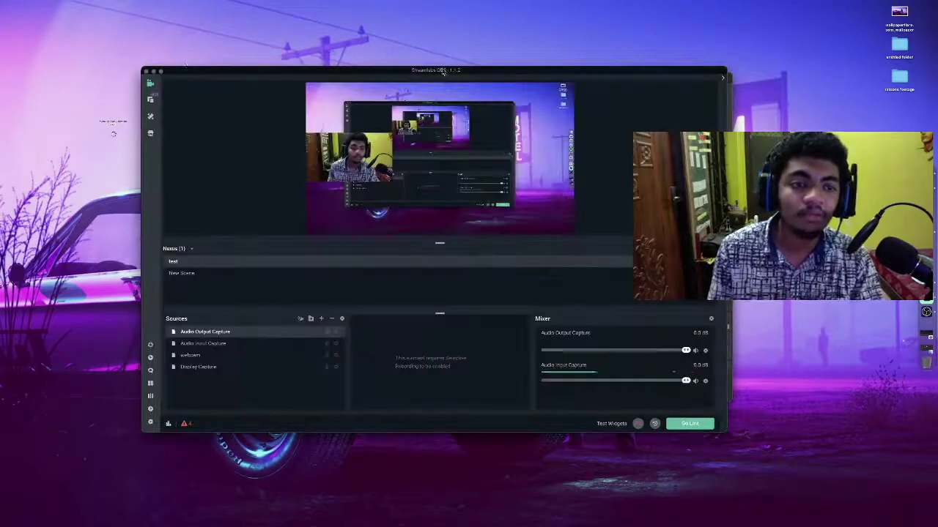
{"action": "left_click", "coordinate": [146, 72]}
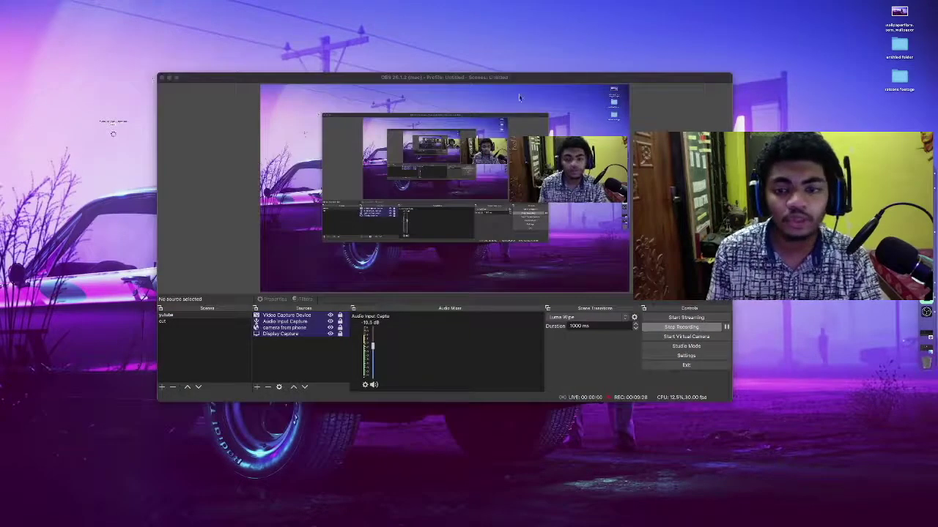